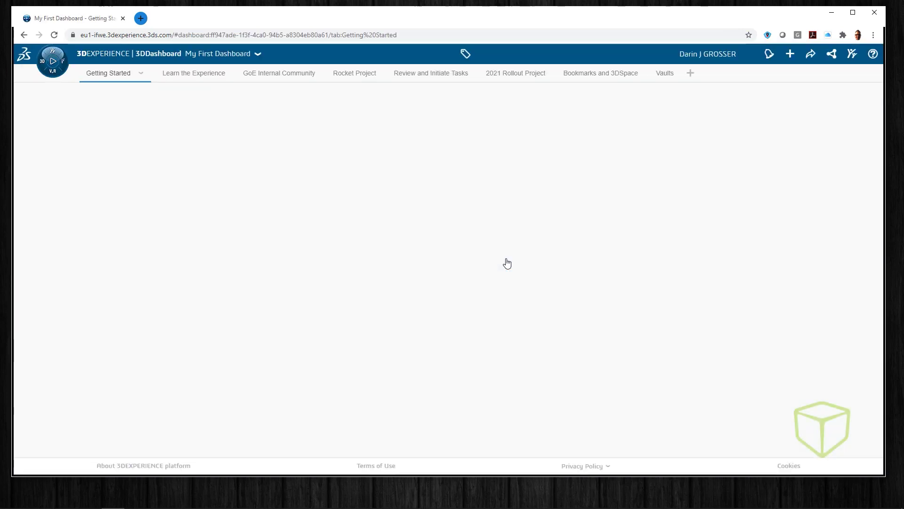
# Open the xApps dashboard from the favorite dashboards and collapse the dashboard list
pyautogui.click(24, 73)
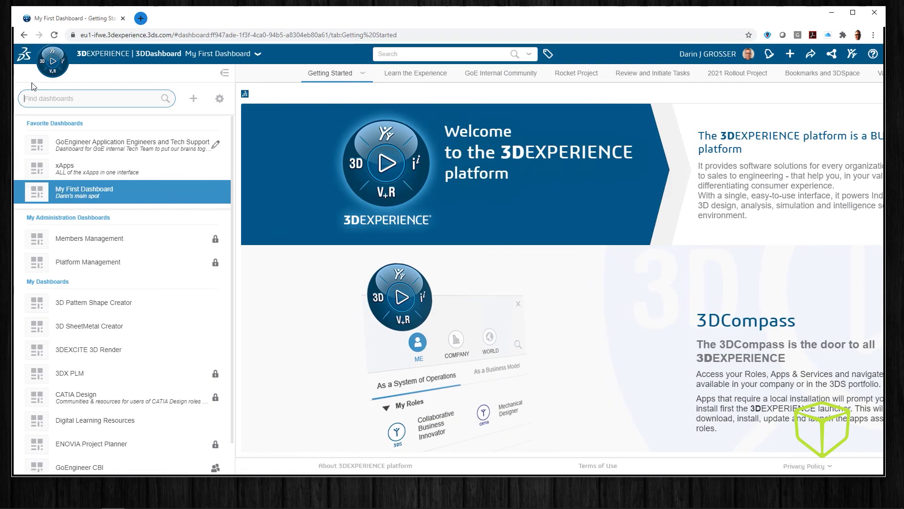
pyautogui.click(89, 168)
pyautogui.click(225, 73)
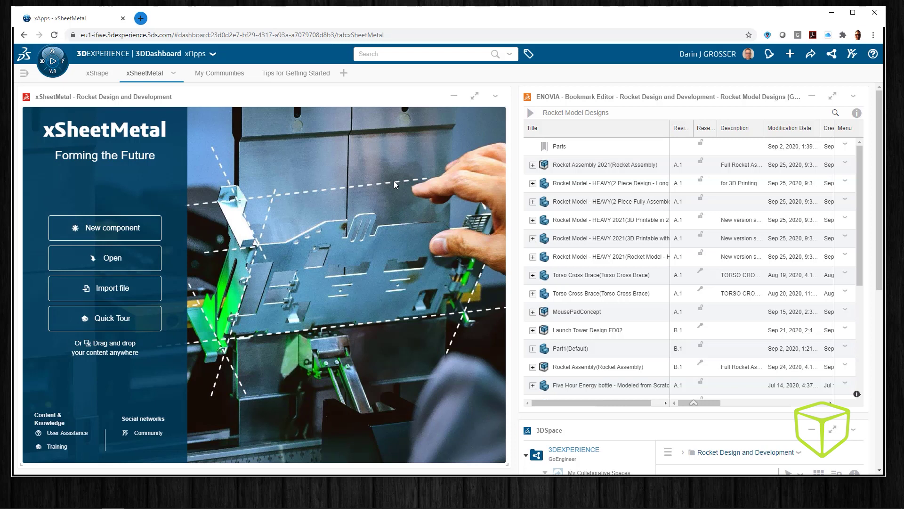
# Create a new xSheetMetal component named "Launch Tower Design 2021" in Rocket Design and Development
pyautogui.click(107, 227)
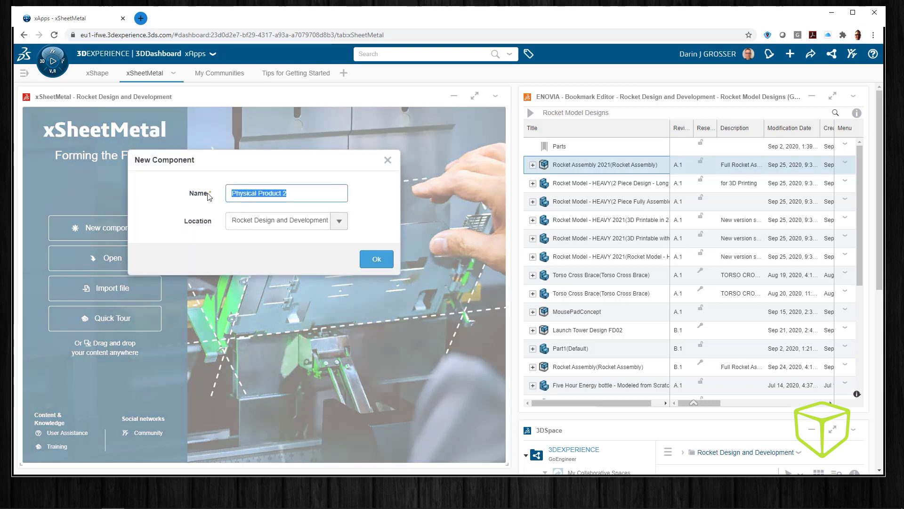
pyautogui.write('Launch Tower Design 2021')
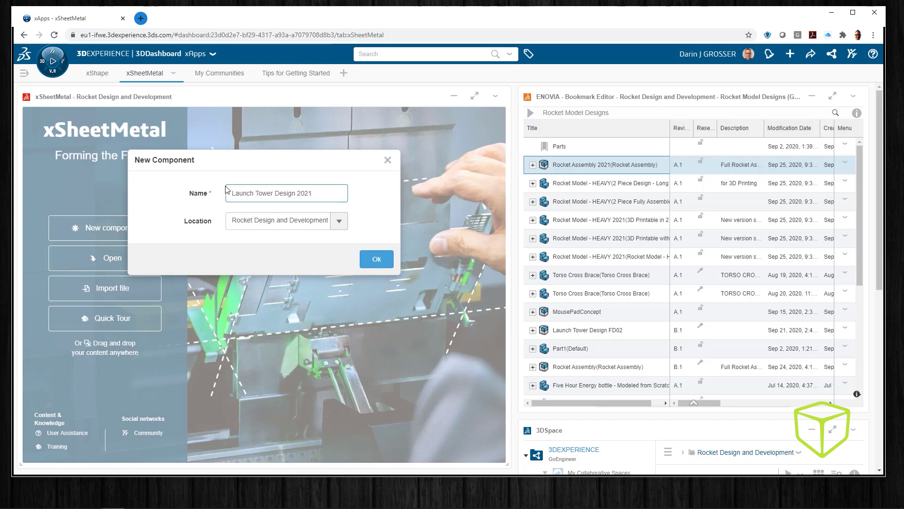
pyautogui.click(377, 259)
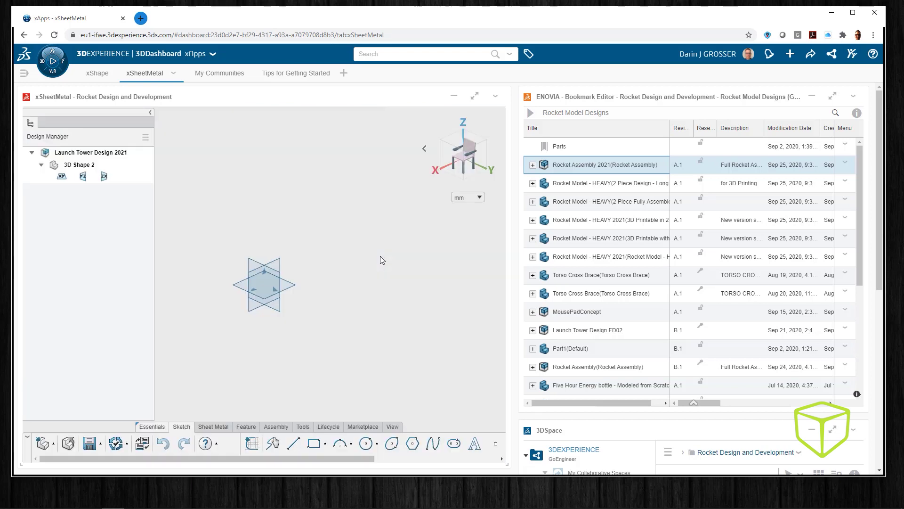
# Insert one instance of Rocket Assembly 2021 from the Rocket Model Designs bookmark into the new component
pyautogui.click(533, 164)
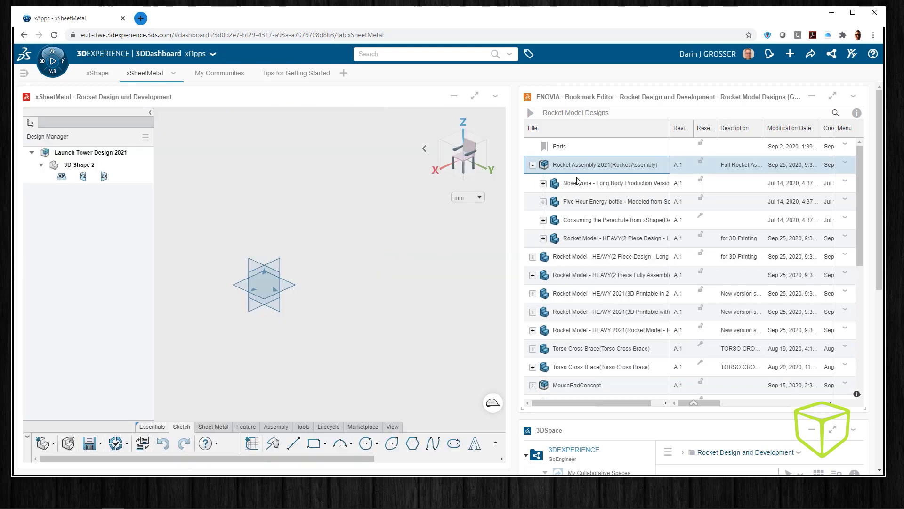
pyautogui.moveTo(576, 177); pyautogui.dragTo(319, 249)
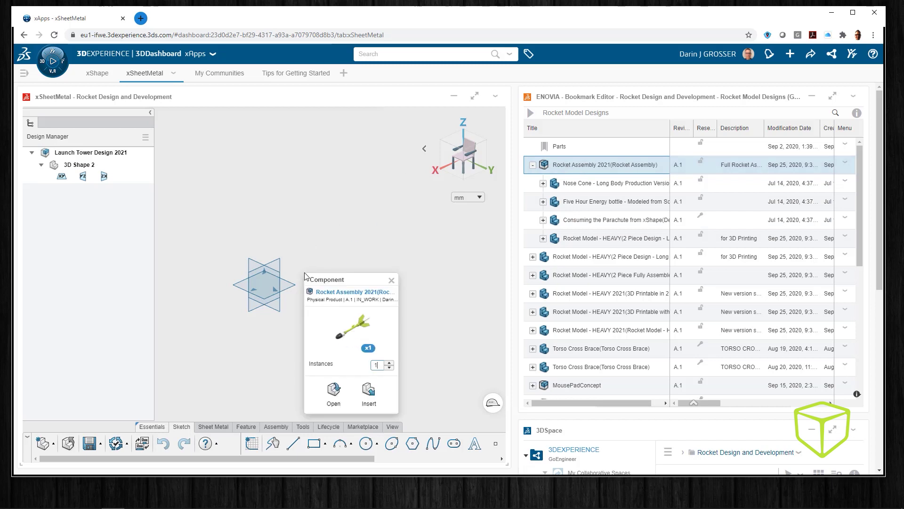
pyautogui.click(367, 384)
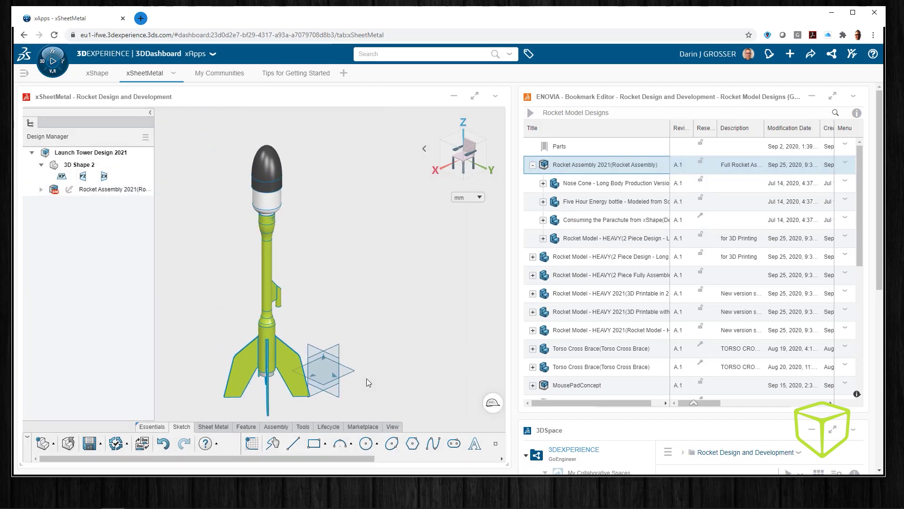
# Unfix the inserted rocket assembly and move it along the X axis so it is centered on the origin planes
pyautogui.click(462, 140)
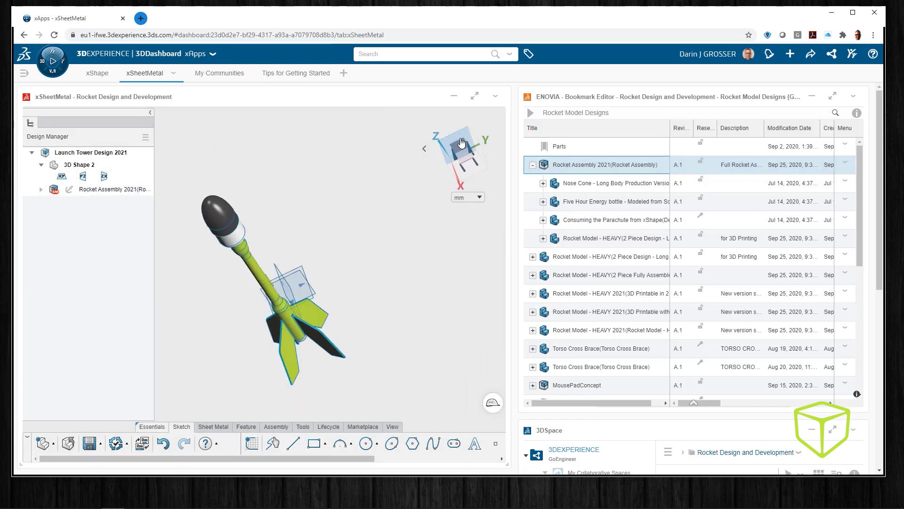
pyautogui.click(112, 189)
pyautogui.rightClick(112, 191)
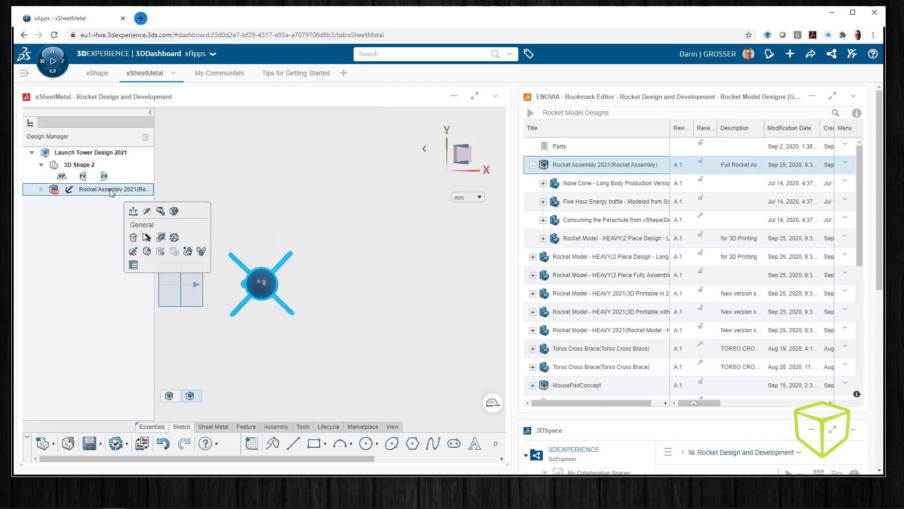
pyautogui.click(134, 252)
pyautogui.click(140, 190)
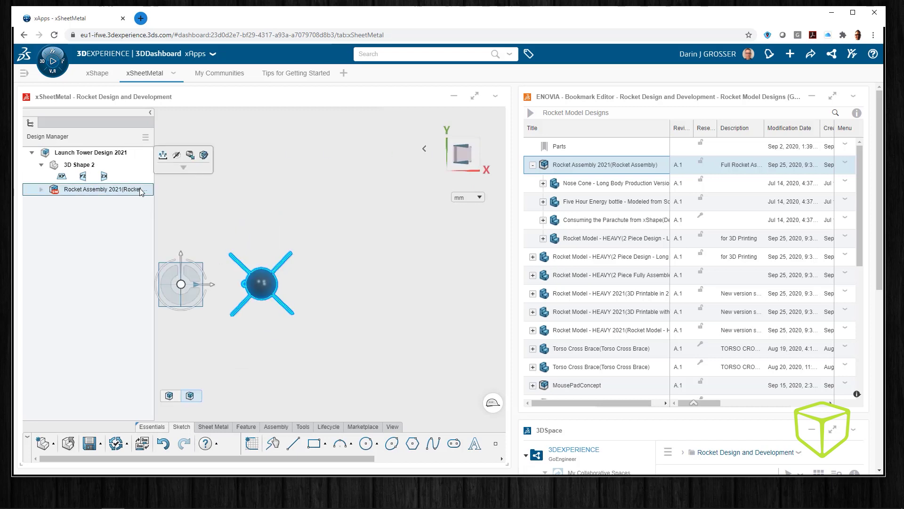
pyautogui.moveTo(213, 284); pyautogui.dragTo(134, 287)
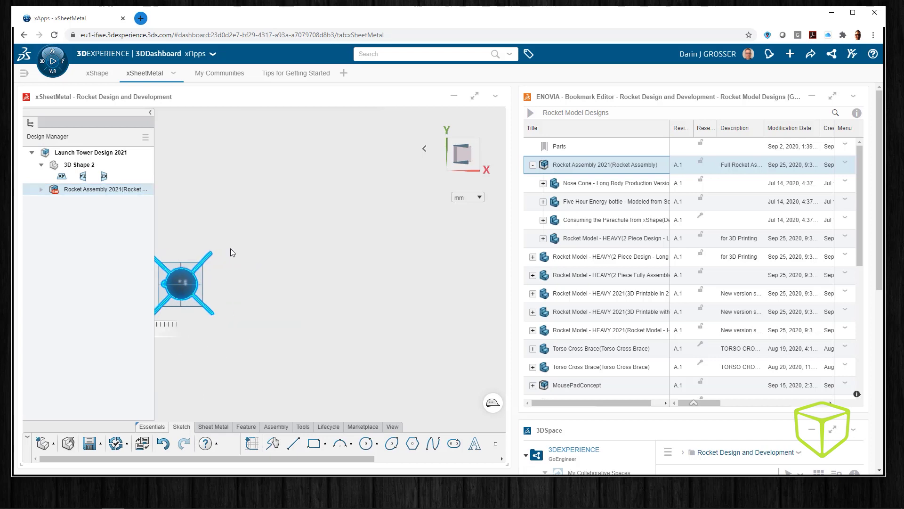
pyautogui.click(303, 222)
# Show the model in isometric view and maximize the xSheetMetal widget
pyautogui.click(424, 148)
pyautogui.click(387, 150)
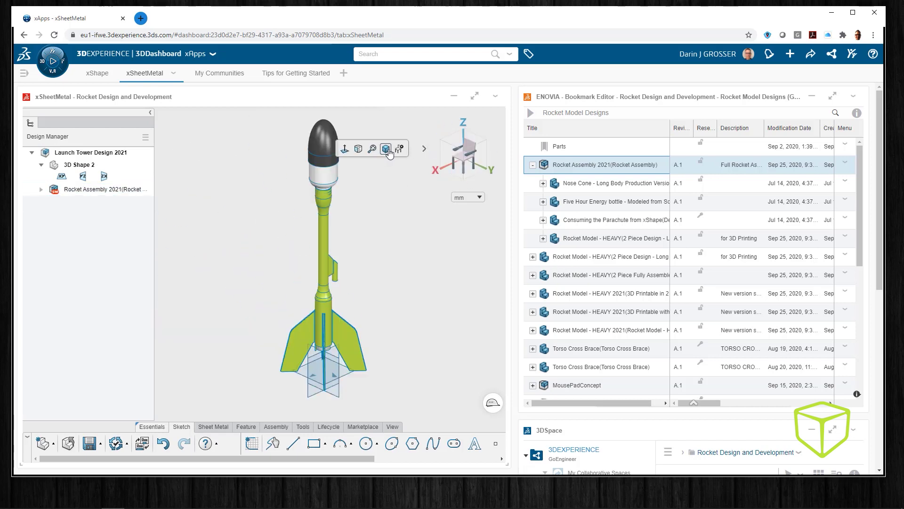
pyautogui.click(474, 96)
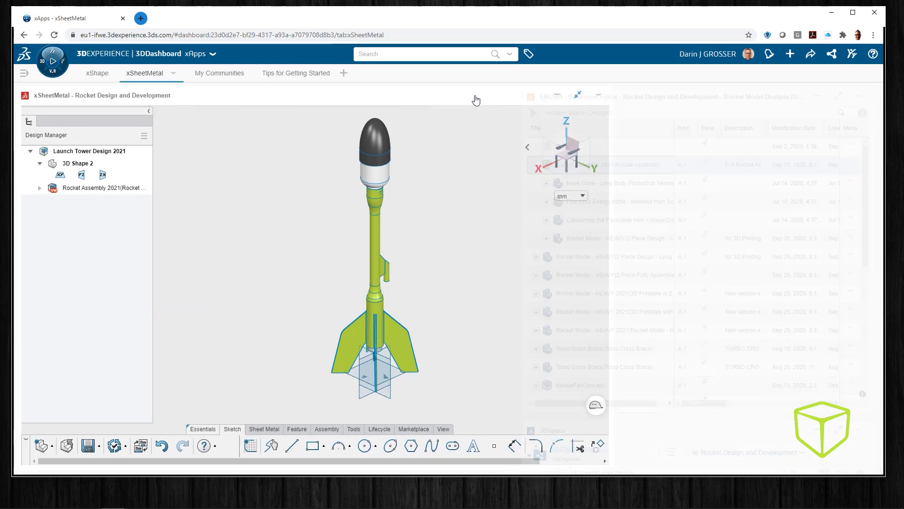
# Start a sketch on the XY plane and draw a short horizontal line joined to a longer slanted line below the rocket
pyautogui.click(398, 442)
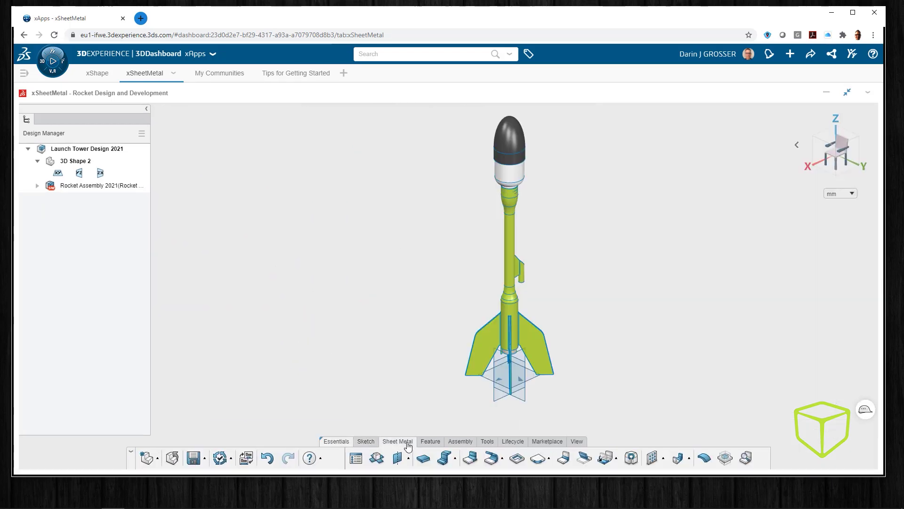
pyautogui.click(365, 442)
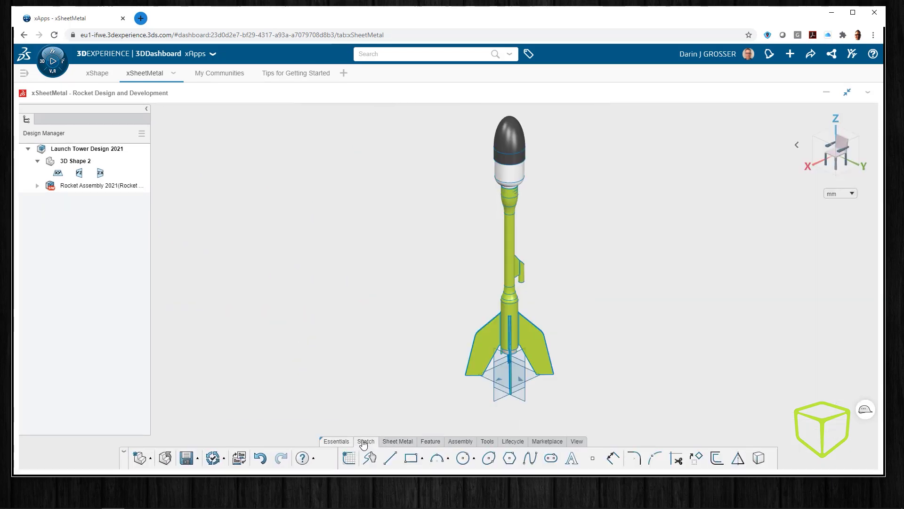
pyautogui.click(348, 459)
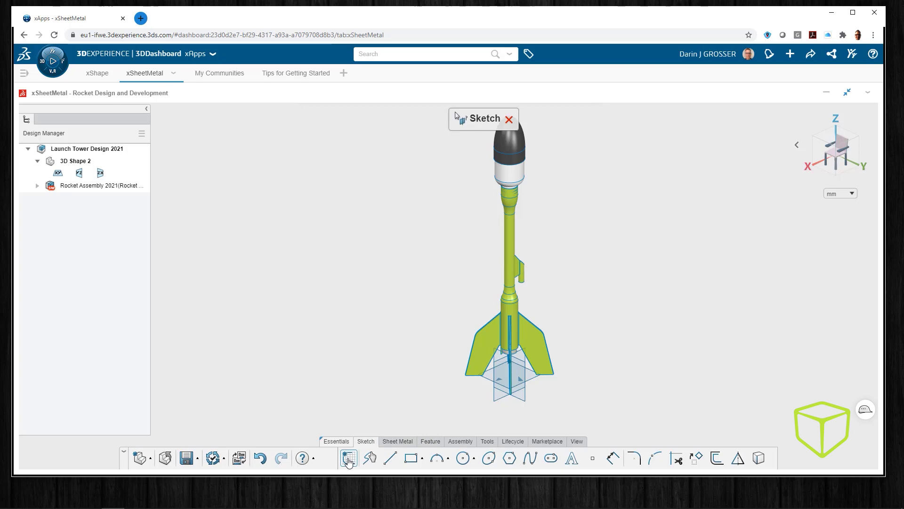
pyautogui.click(497, 384)
pyautogui.scroll(5, 434, 311)
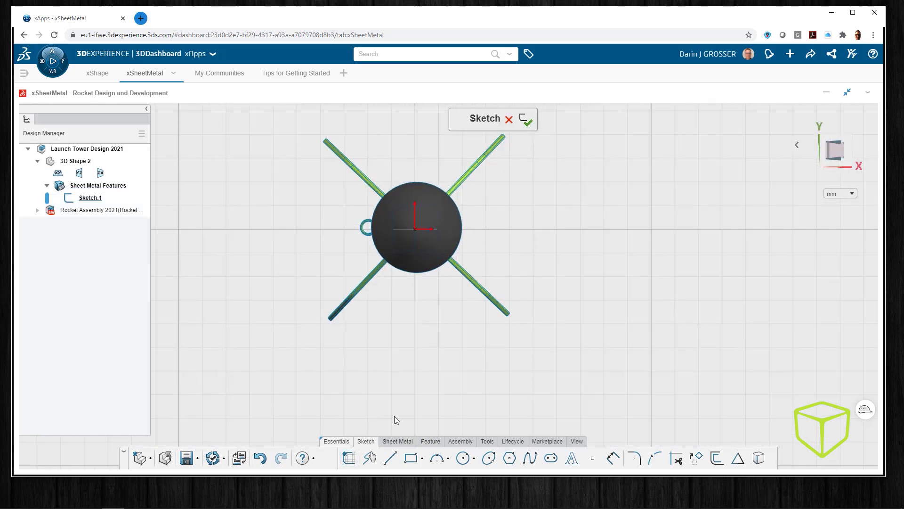
pyautogui.click(389, 288)
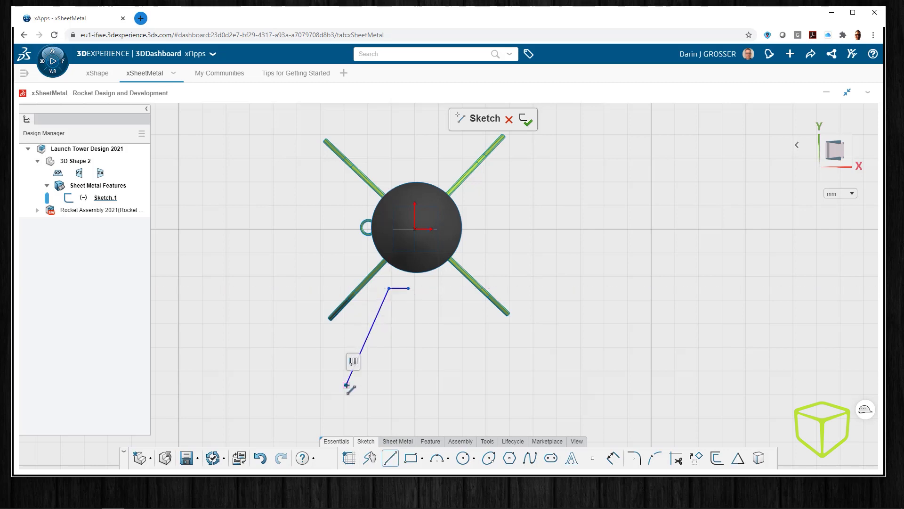
# Constrain the free endpoint of the short horizontal line to align vertically with the sketch origin
pyautogui.click(409, 288)
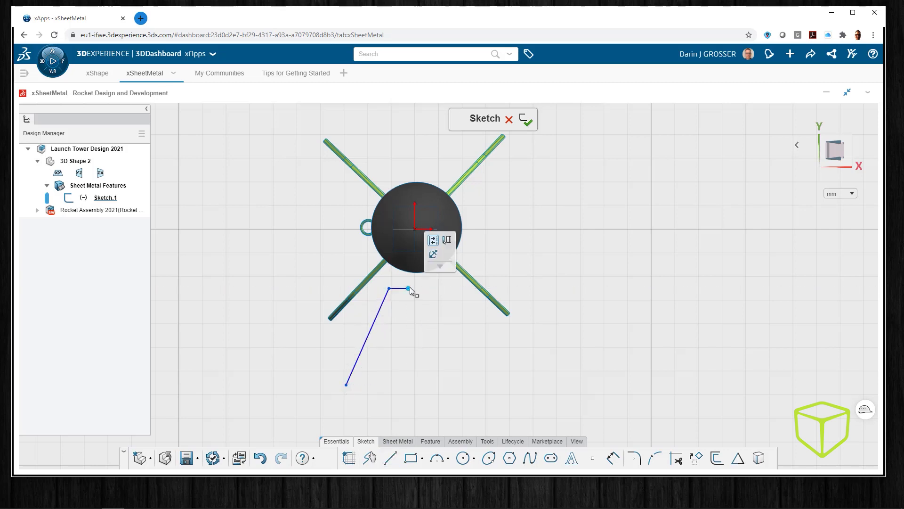
pyautogui.keyDown('ctrl'); pyautogui.click(415, 229); pyautogui.keyUp('ctrl')
pyautogui.click(452, 196)
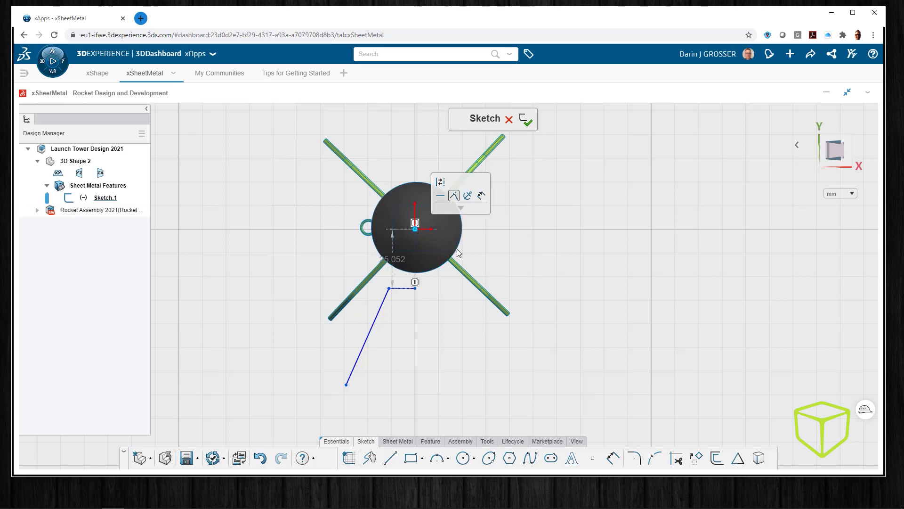
pyautogui.click(442, 322)
# Dimension the horizontal line at 10 mm and the slanted line at 50 mm, moving the dimensions clear of the profile
pyautogui.click(406, 290)
pyautogui.click(366, 315)
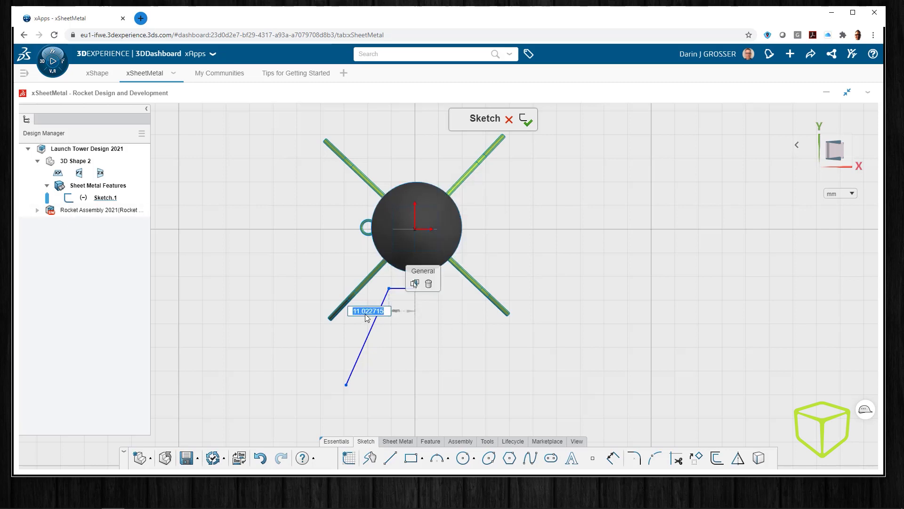
pyautogui.write('10')
pyautogui.press('Return')
pyautogui.click(364, 346)
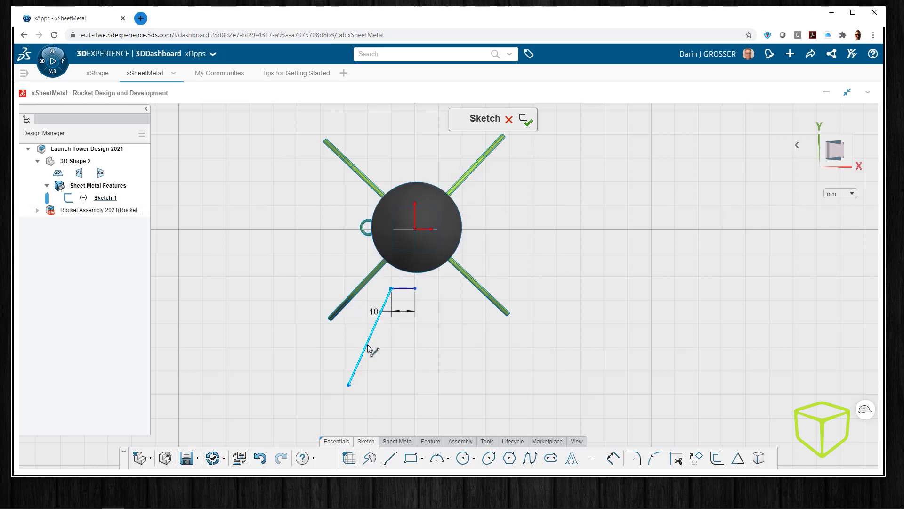
pyautogui.doubleClick(394, 347)
pyautogui.write('50')
pyautogui.press('Return')
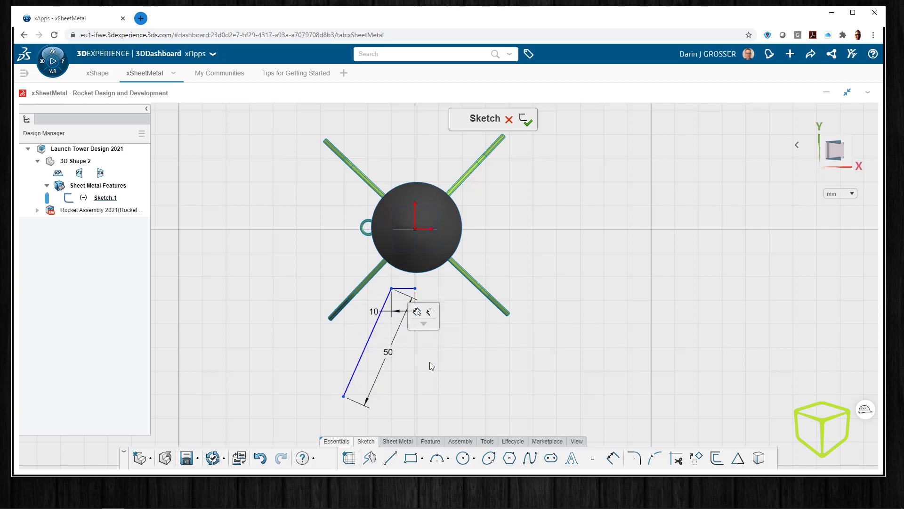
pyautogui.moveTo(392, 356); pyautogui.dragTo(404, 282)
# Dimension the angle between the horizontal and slanted lines at 110°
pyautogui.click(405, 289)
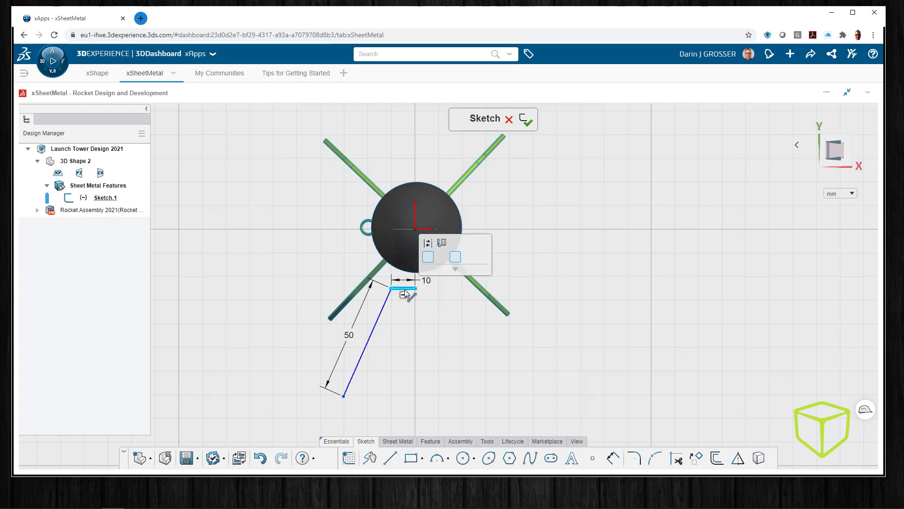
pyautogui.keyDown('ctrl'); pyautogui.click(380, 315); pyautogui.keyUp('ctrl')
pyautogui.click(406, 319)
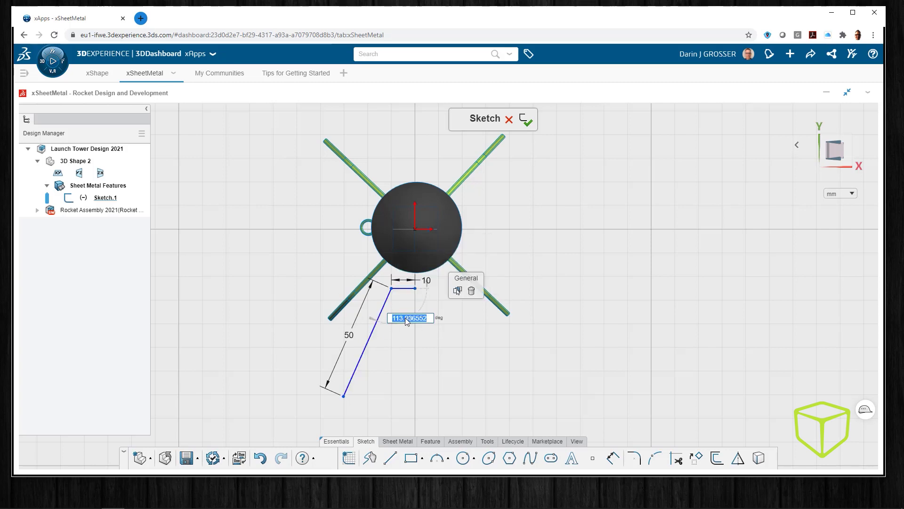
pyautogui.write('10')
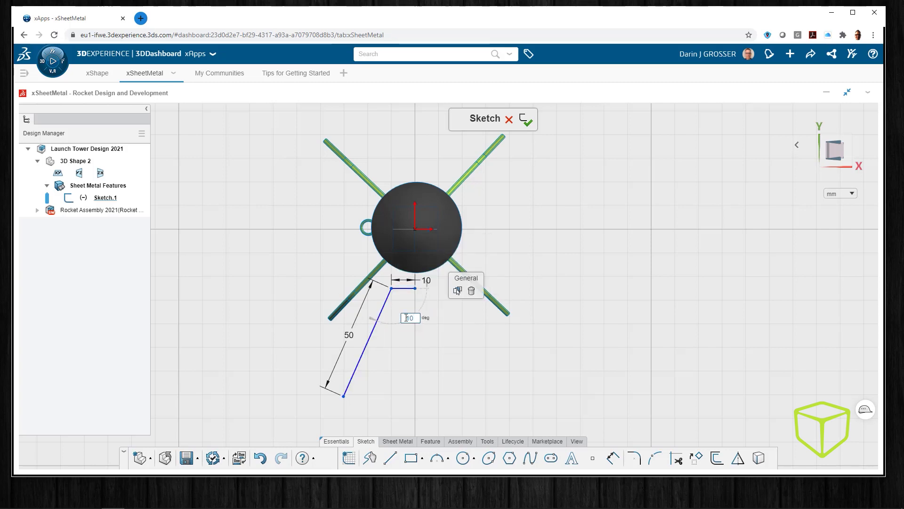
pyautogui.write('0')
pyautogui.press('Return')
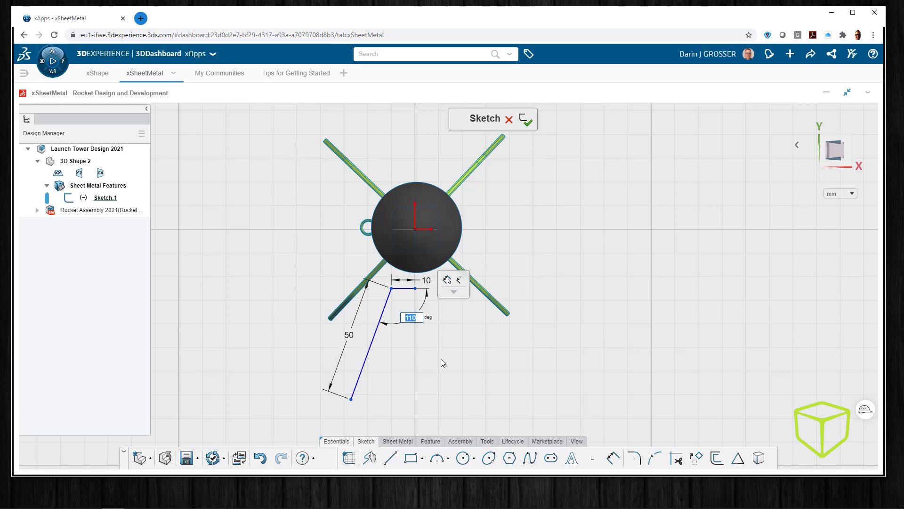
# Dimension the horizontal line 30 mm from the sketch origin and finish the sketch
pyautogui.rightClick(447, 351)
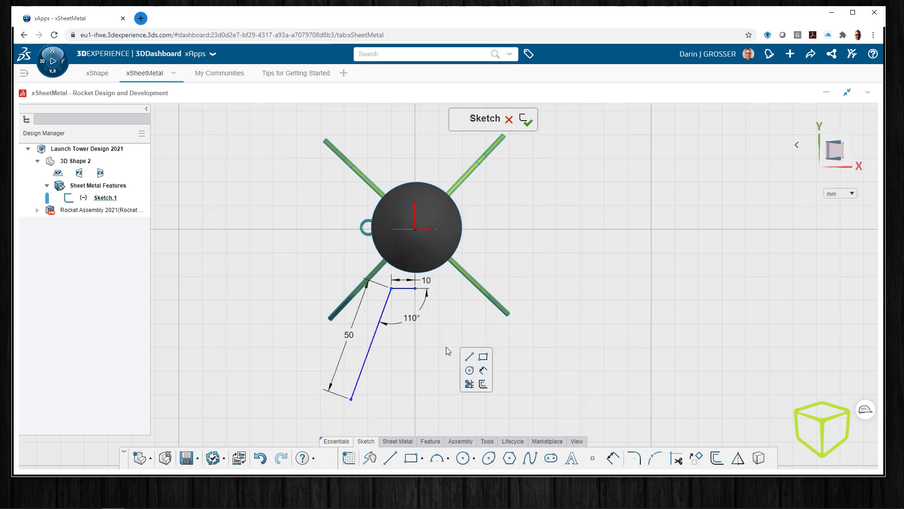
pyautogui.click(483, 372)
pyautogui.click(409, 287)
pyautogui.click(415, 231)
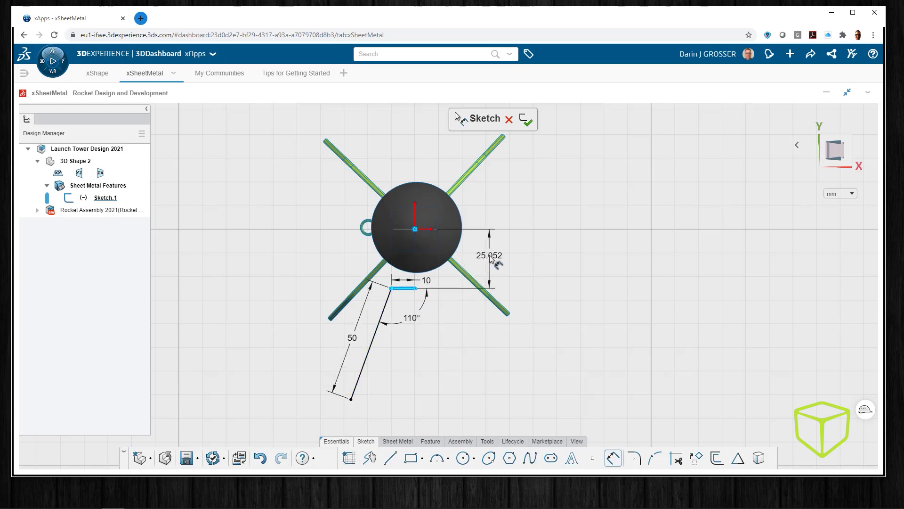
pyautogui.click(490, 256)
pyautogui.write('30')
pyautogui.press('Return')
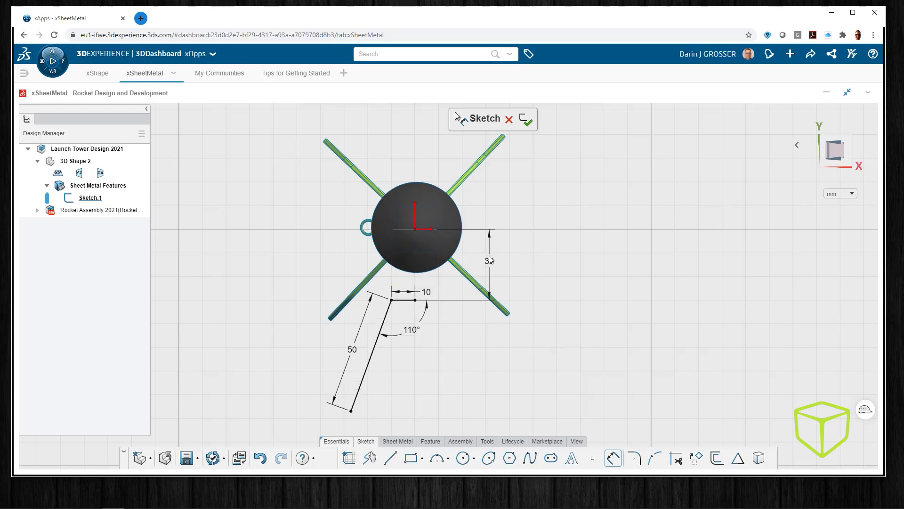
pyautogui.click(524, 122)
# Start a sheet metal Extrusion and accept the sheet metal parameters with the relief type set to Square Relief
pyautogui.click(398, 441)
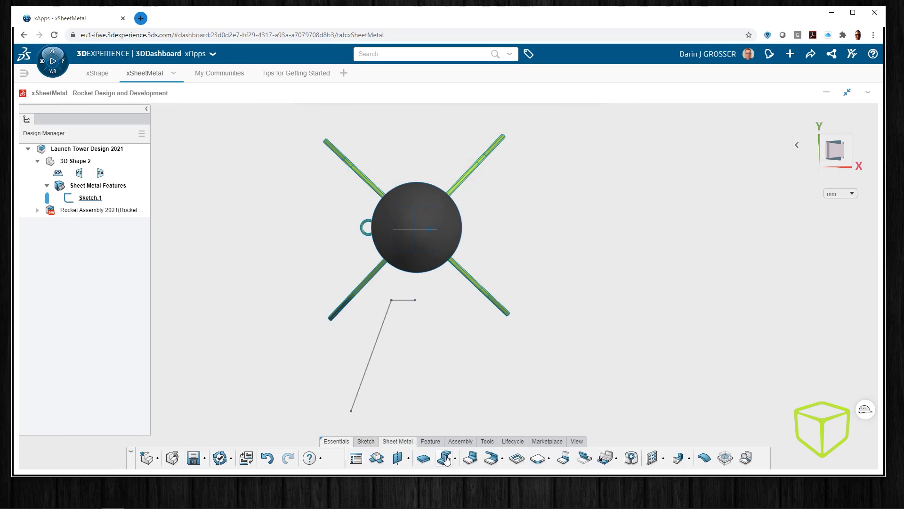
pyautogui.click(445, 458)
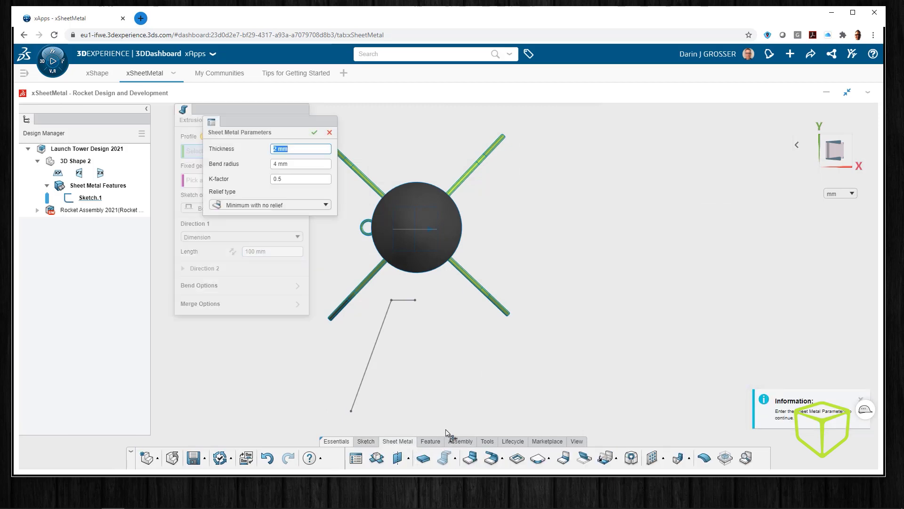
pyautogui.click(302, 205)
pyautogui.click(270, 231)
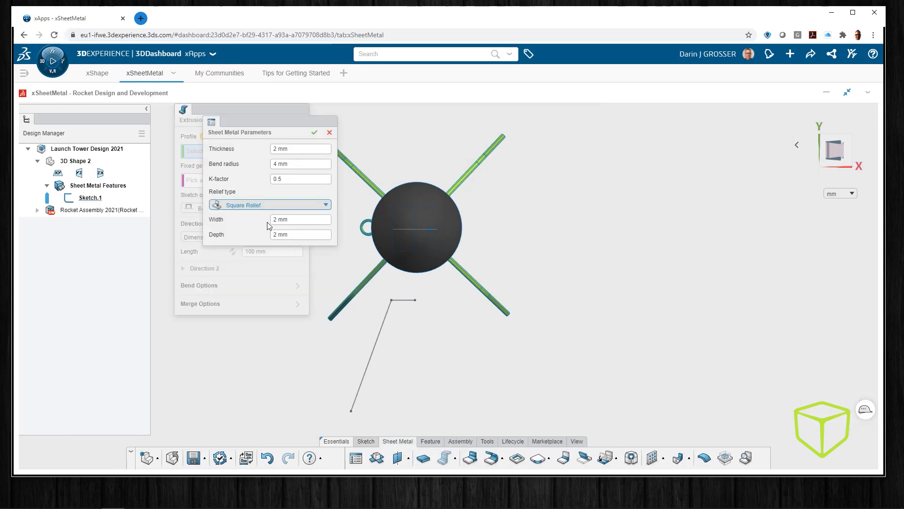
pyautogui.click(314, 132)
pyautogui.click(279, 154)
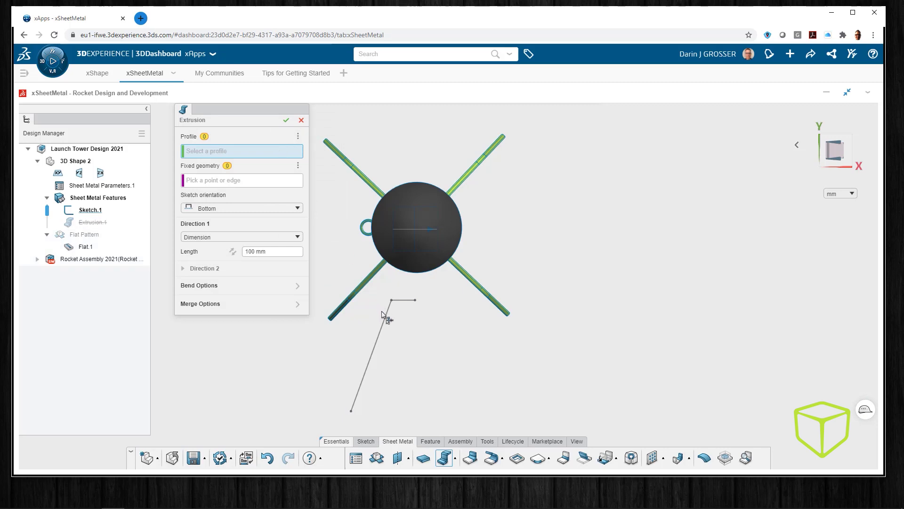
# Extrude the sketched profile 200 mm upward alongside the rocket, reversing the default direction
pyautogui.click(386, 315)
pyautogui.moveTo(478, 354)
pyautogui.mouseDown(button='middle')
pyautogui.moveTo(508, 230)
pyautogui.moveTo(476, 259)
pyautogui.moveTo(543, 71)
pyautogui.mouseUp(button='middle')
pyautogui.keyDown('shift'); pyautogui.moveTo(538, 271); pyautogui.dragTo(504, 287, button='middle'); pyautogui.keyUp('shift')
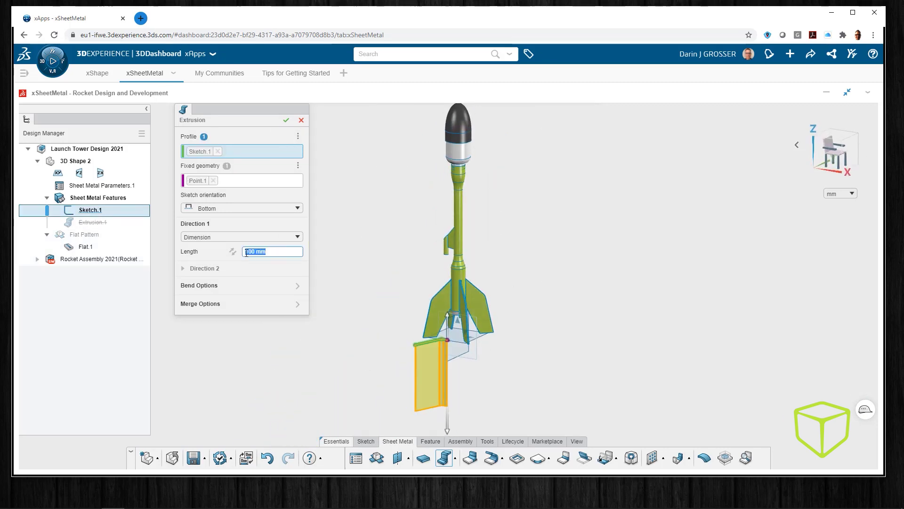
pyautogui.click(233, 251)
pyautogui.moveTo(447, 251); pyautogui.dragTo(445, 112)
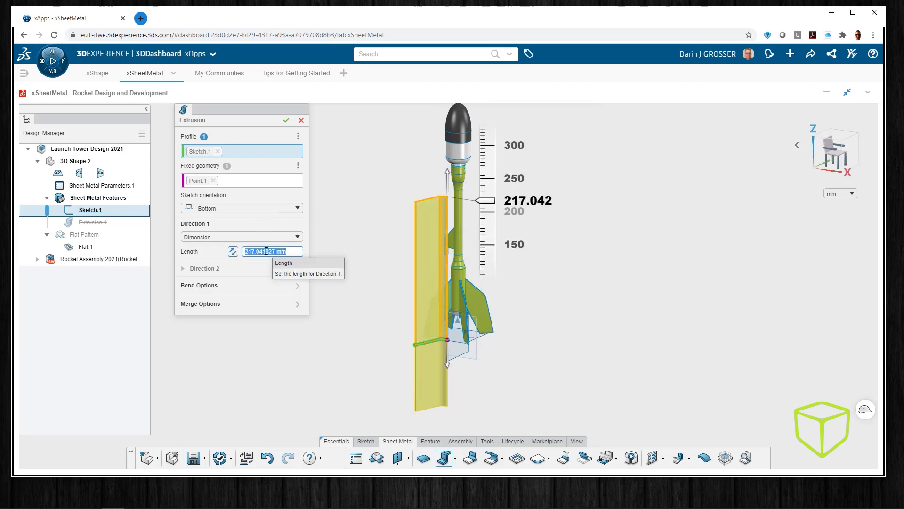
pyautogui.write('200')
pyautogui.press('Return')
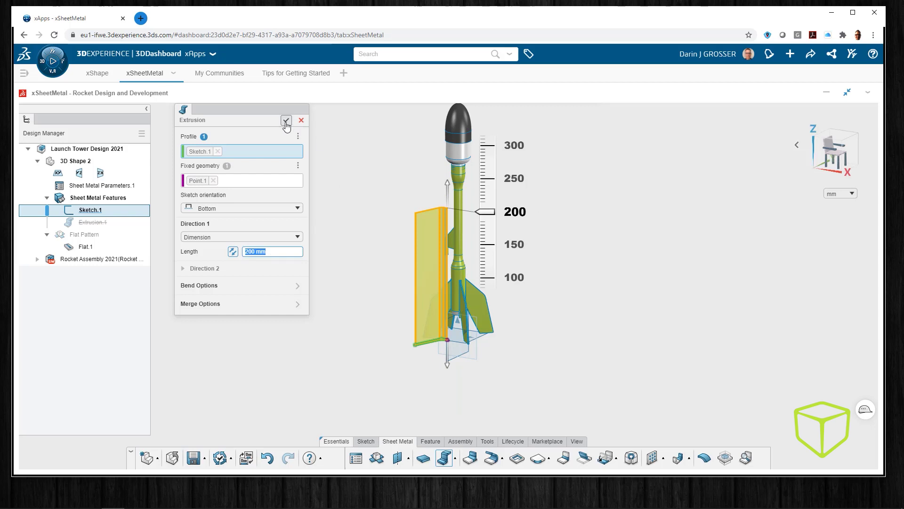
pyautogui.press('Return')
# Chamfer the upper outer corner of the large wall with distances of about 158.3 mm down the side and 42.9 mm across
pyautogui.scroll(3, 442, 283)
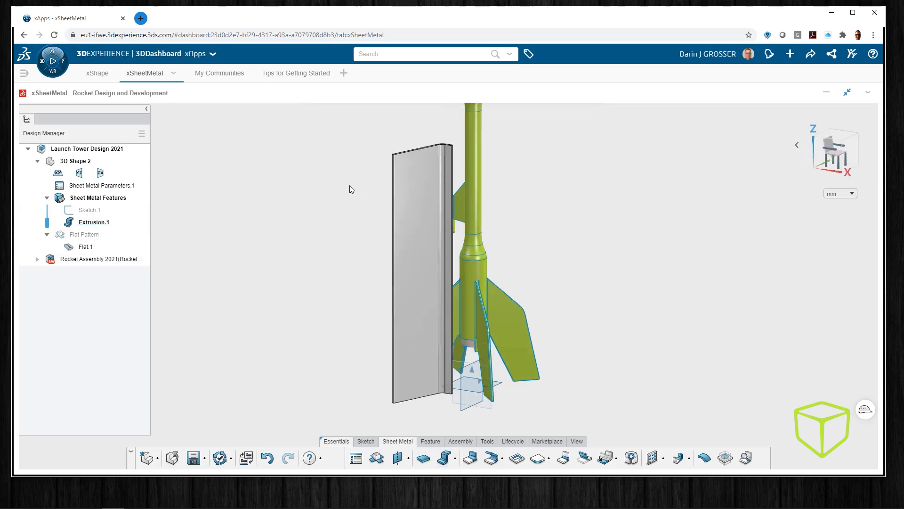
pyautogui.moveTo(352, 189); pyautogui.dragTo(358, 220, button='middle')
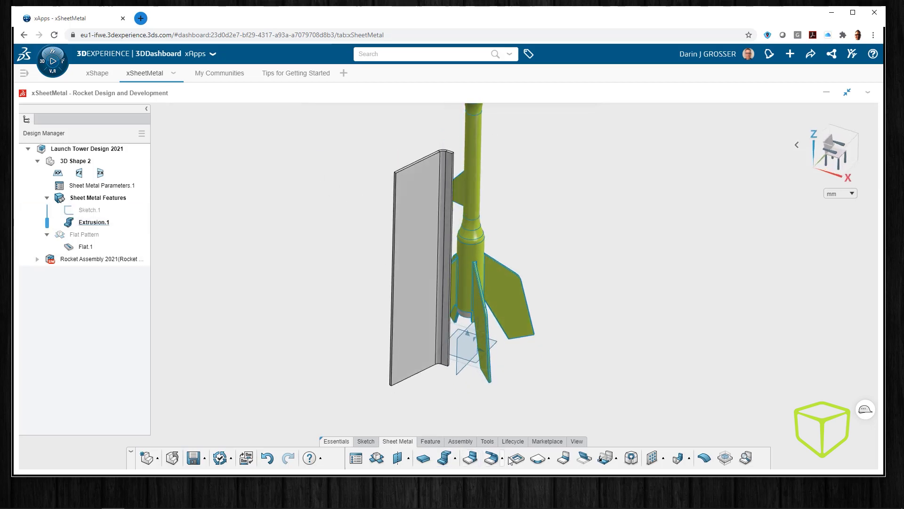
pyautogui.click(550, 457)
pyautogui.click(567, 437)
pyautogui.click(426, 200)
pyautogui.moveTo(394, 182); pyautogui.dragTo(391, 325)
pyautogui.moveTo(404, 167); pyautogui.dragTo(441, 155)
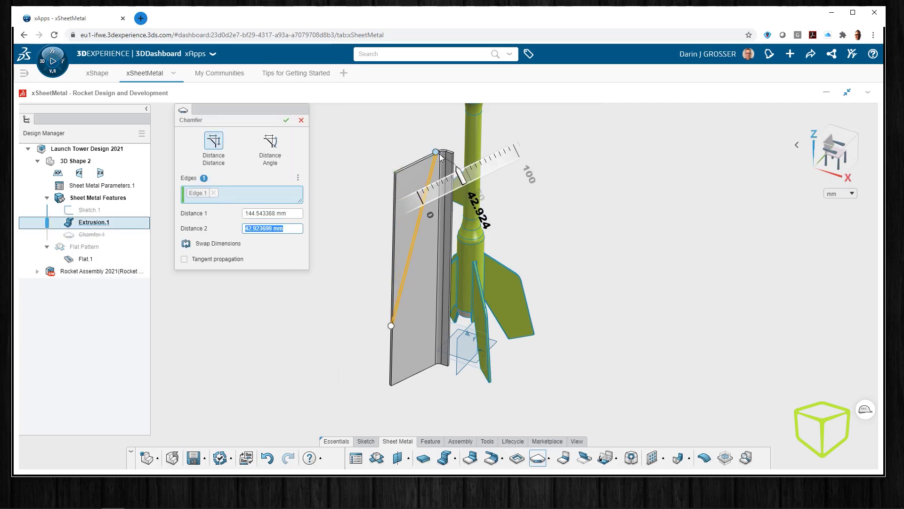
pyautogui.moveTo(391, 325); pyautogui.dragTo(390, 345)
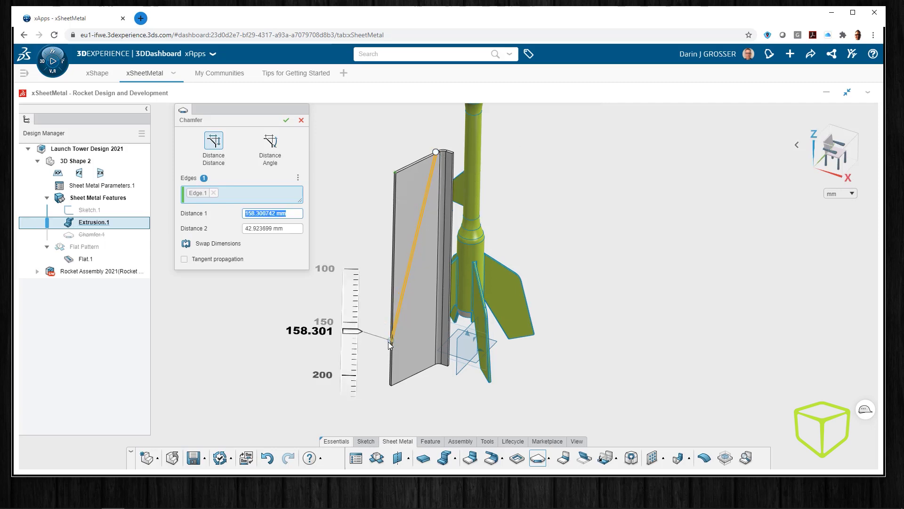
pyautogui.click(286, 121)
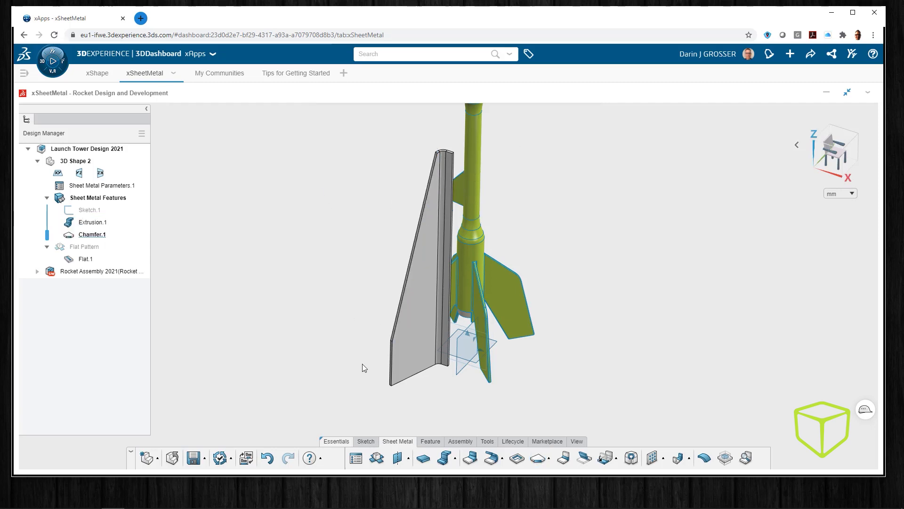
# Start a Flange on the short vertical outer edge below the chamfer and reverse its direction
pyautogui.click(832, 134)
pyautogui.moveTo(608, 377); pyautogui.dragTo(390, 285, button='middle')
pyautogui.click(390, 284)
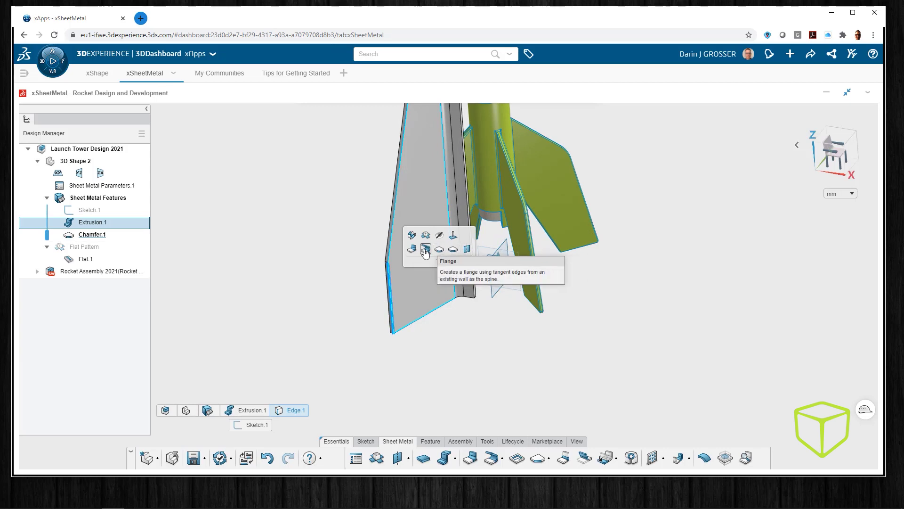
pyautogui.click(425, 251)
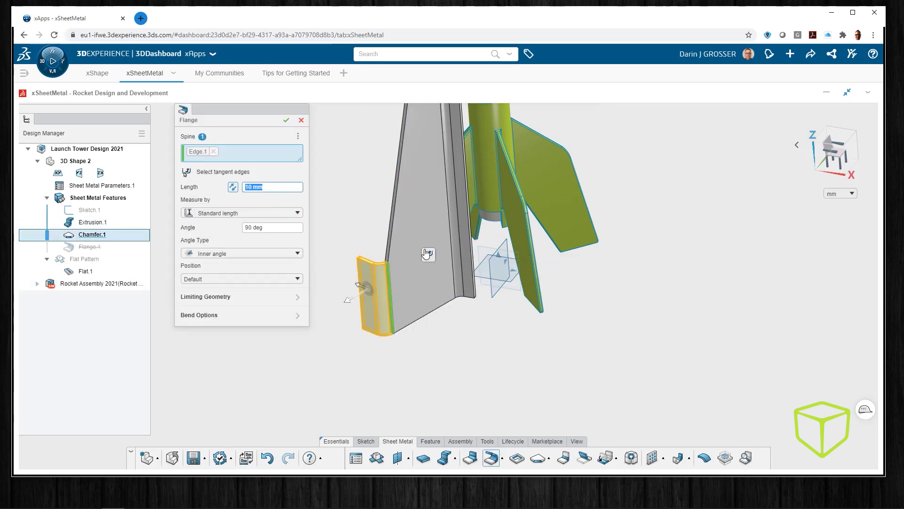
pyautogui.click(234, 187)
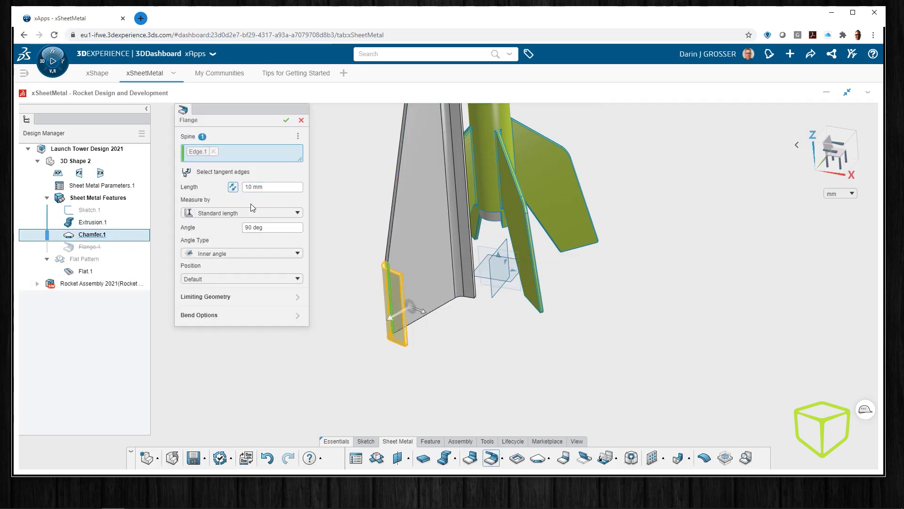
# Lengthen the flange to about 19 mm, set its angle to 70°, and accept it
pyautogui.moveTo(344, 260)
pyautogui.mouseDown(button='middle')
pyautogui.moveTo(339, 301)
pyautogui.moveTo(337, 272)
pyautogui.mouseUp(button='middle')
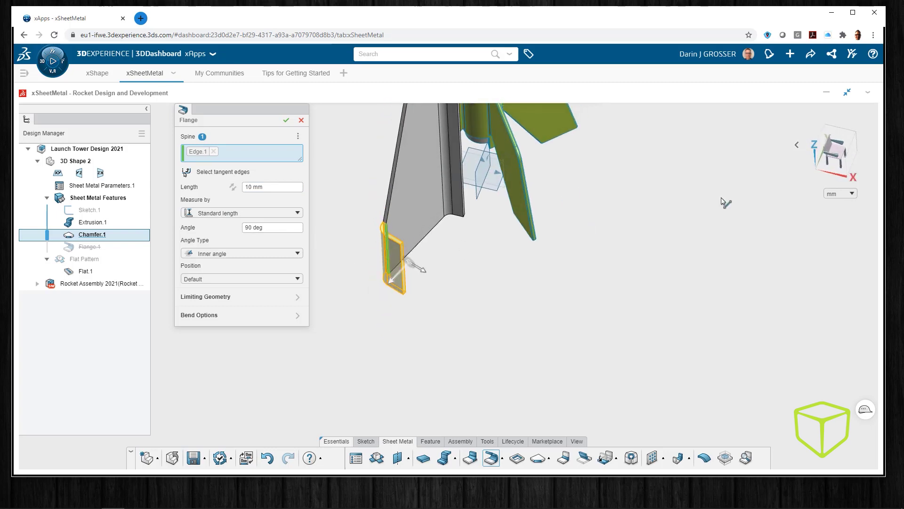
pyautogui.click(837, 137)
pyautogui.scroll(2, 469, 332)
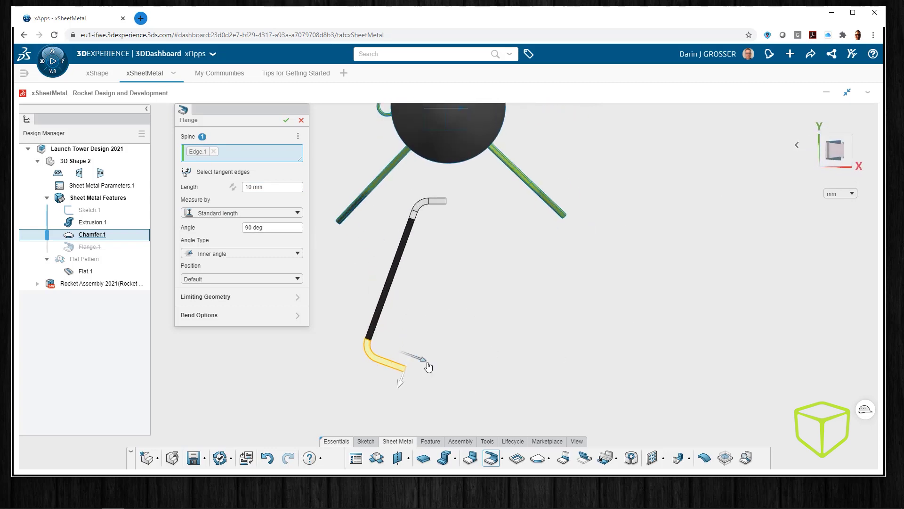
pyautogui.moveTo(423, 360); pyautogui.dragTo(453, 369)
pyautogui.click(263, 229)
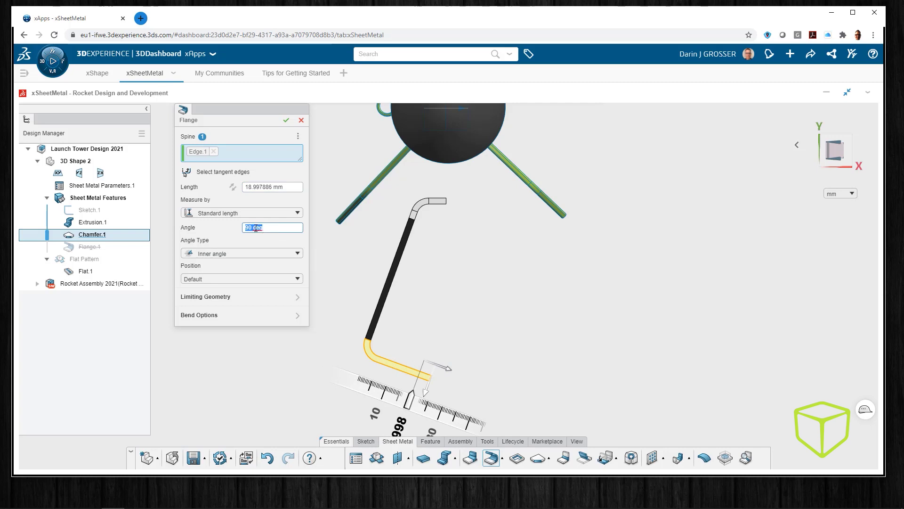
pyautogui.scroll(-9, 259, 228)
pyautogui.scroll(-10, 259, 229)
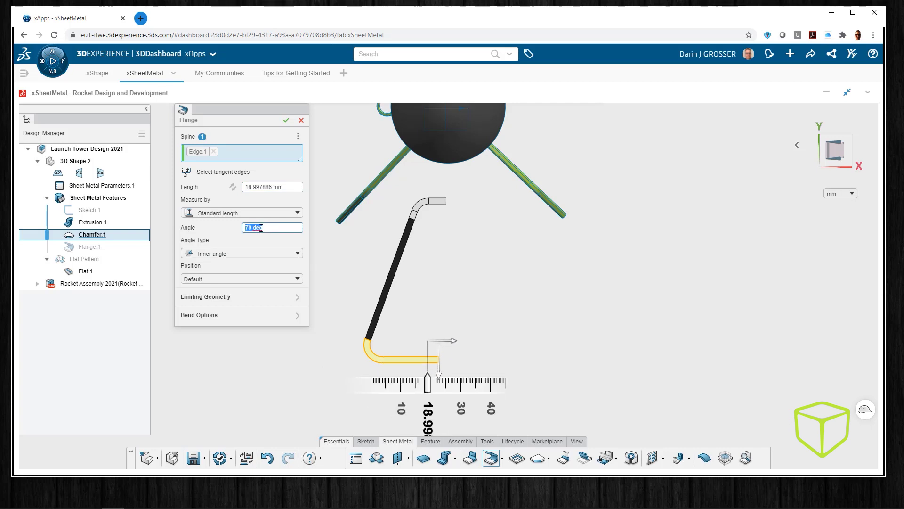
pyautogui.click(287, 120)
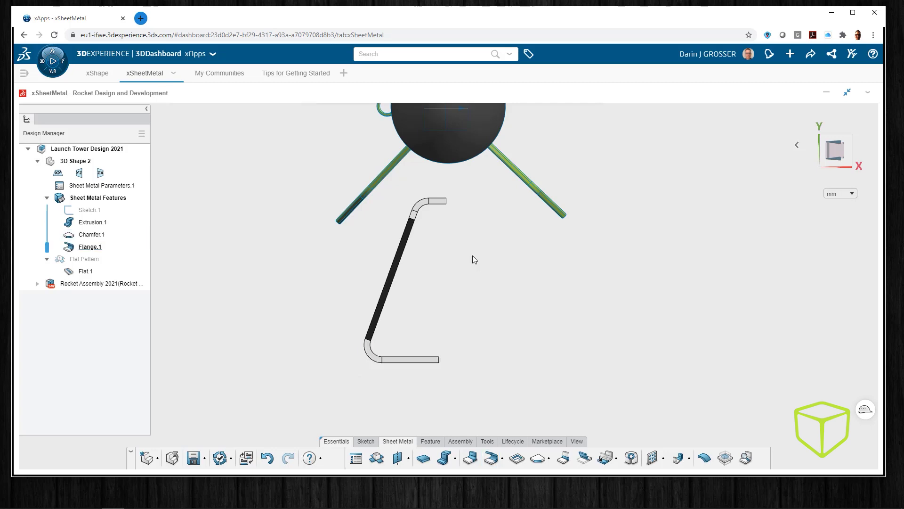
# Start a Wall on Edge from the flange's bottom edge and shorten its height to about 20.2 mm
pyautogui.click(797, 145)
pyautogui.click(759, 144)
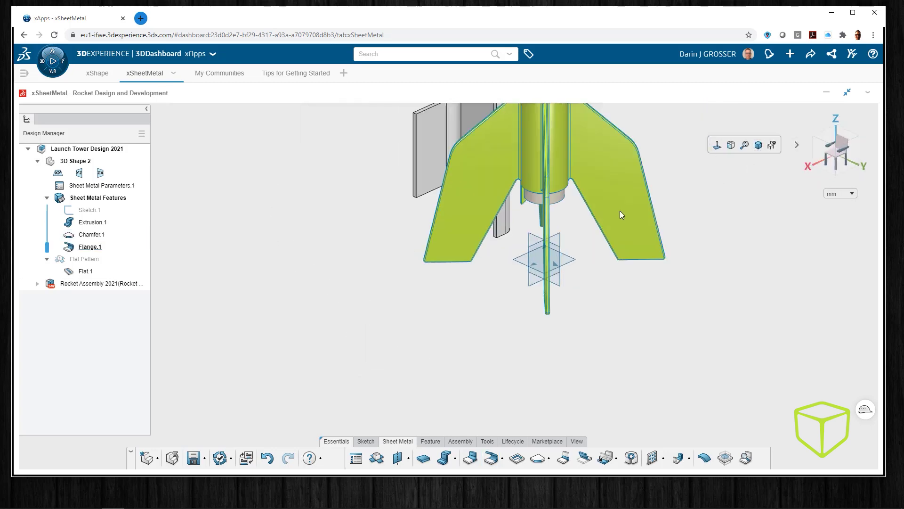
pyautogui.moveTo(572, 337); pyautogui.dragTo(607, 317, button='middle')
pyautogui.scroll(10, 565, 312)
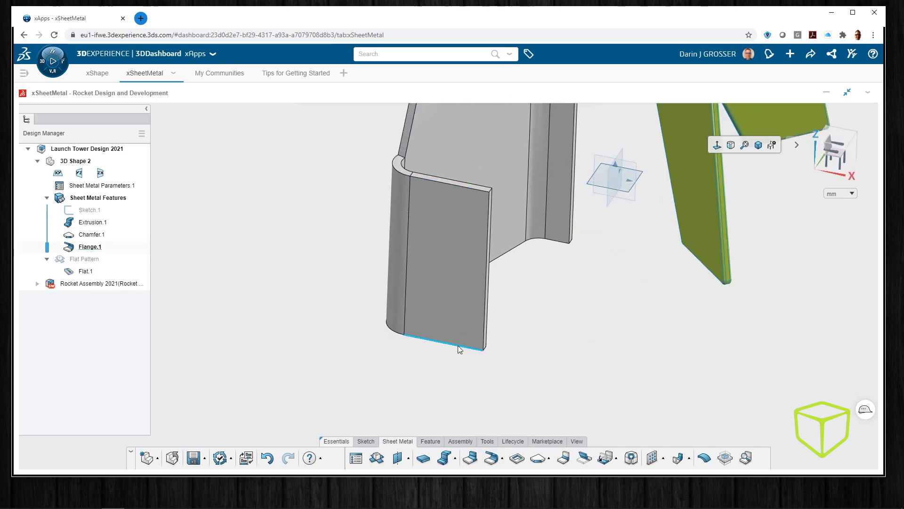
pyautogui.click(460, 349)
pyautogui.click(481, 313)
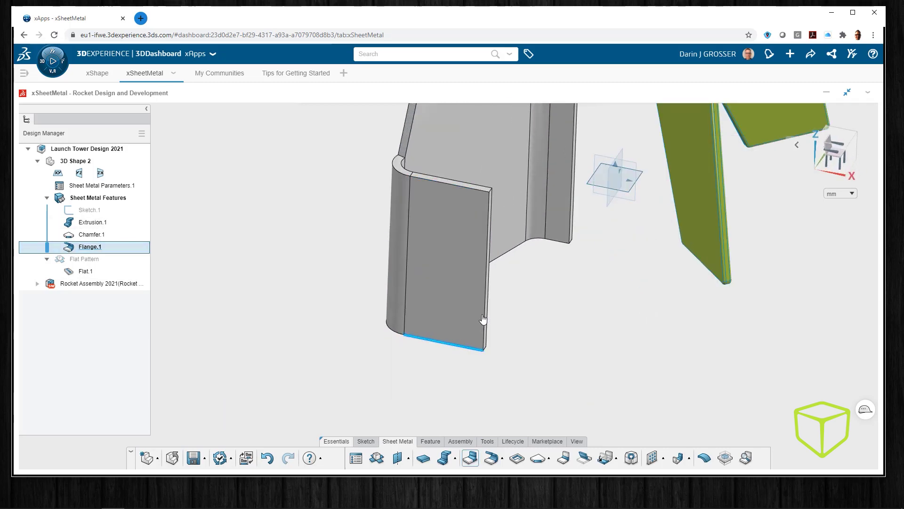
pyautogui.scroll(-4, 468, 396)
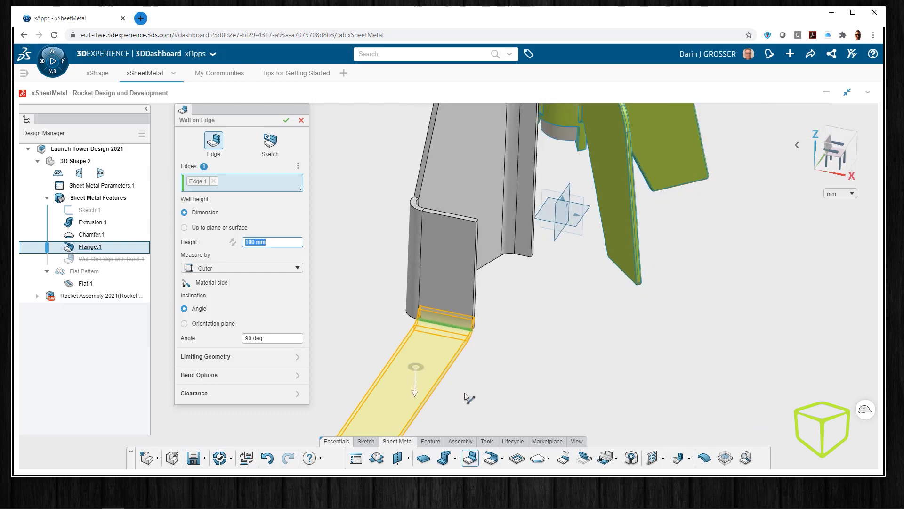
pyautogui.moveTo(346, 425); pyautogui.dragTo(410, 348)
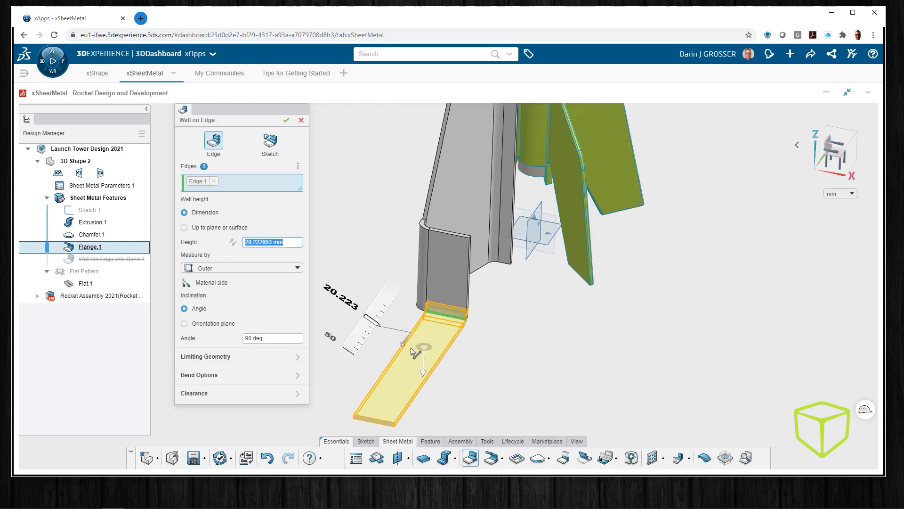
pyautogui.scroll(1, 449, 315)
pyautogui.scroll(5, 449, 315)
# Narrow the new wall with limiting offsets of about 4.2 mm and 7.1 mm at its two ends and accept it
pyautogui.click(234, 356)
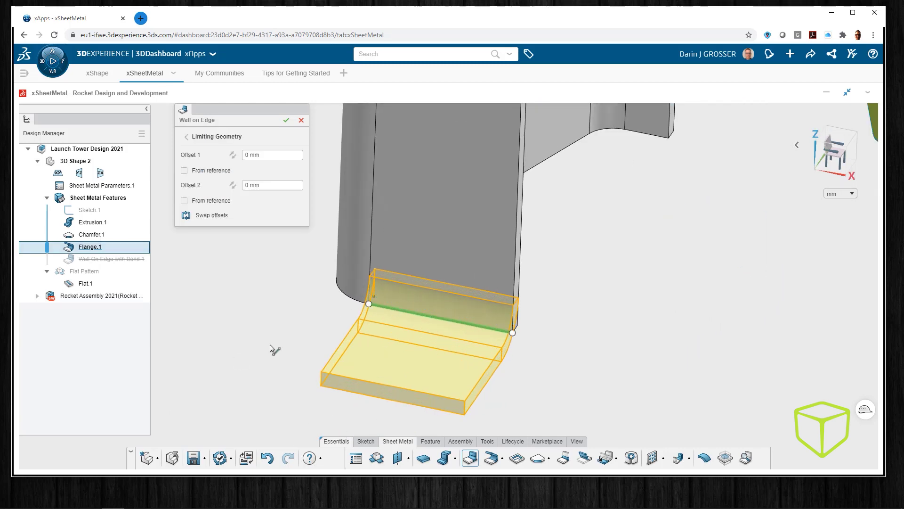
pyautogui.moveTo(370, 305); pyautogui.dragTo(400, 310)
pyautogui.moveTo(513, 333); pyautogui.dragTo(461, 324)
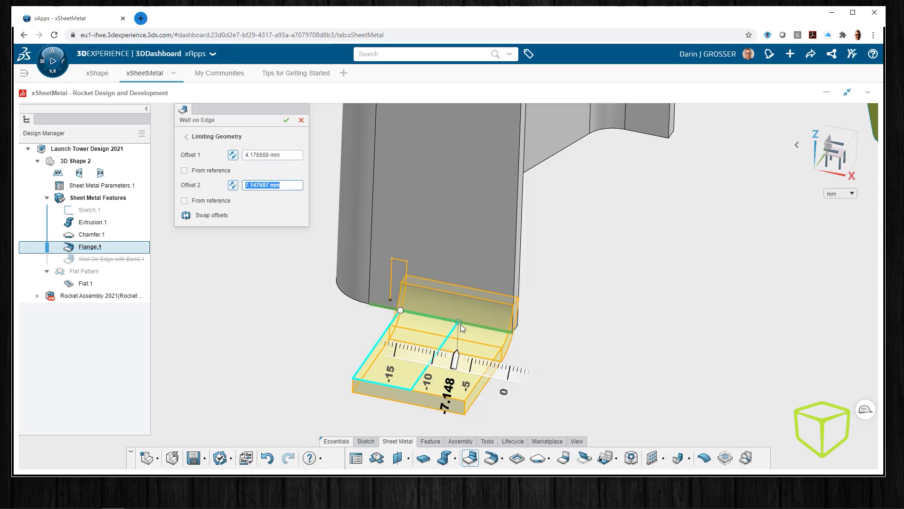
pyautogui.click(236, 137)
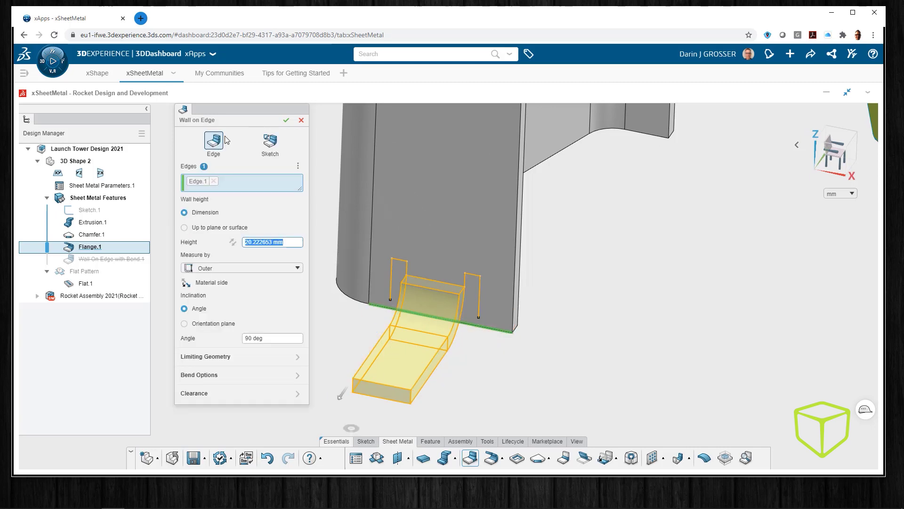
pyautogui.click(287, 120)
# Sketch a horizontal line across the flat top face of the new tab, extending past both sides
pyautogui.moveTo(446, 317); pyautogui.dragTo(426, 326, button='middle')
pyautogui.moveTo(302, 305); pyautogui.dragTo(377, 329, button='middle')
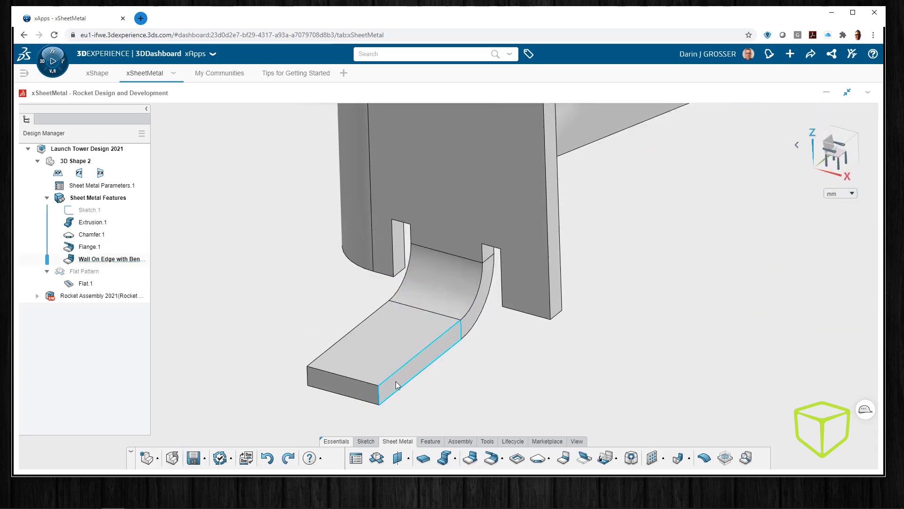
pyautogui.click(383, 333)
pyautogui.click(410, 302)
pyautogui.click(346, 294)
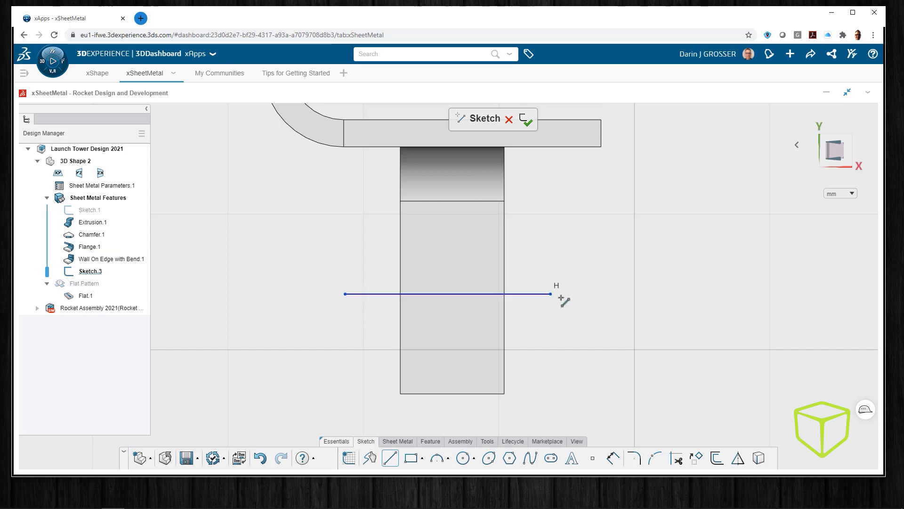
# Start Bend From Flat using the sketched line, with the tab vertex beside the existing bend as the fixed point
pyautogui.click(398, 441)
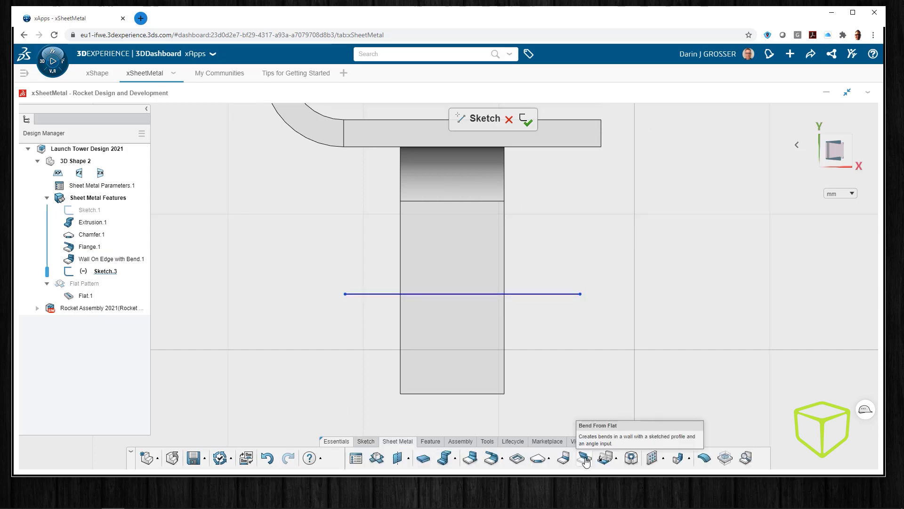
pyautogui.click(584, 458)
pyautogui.click(521, 295)
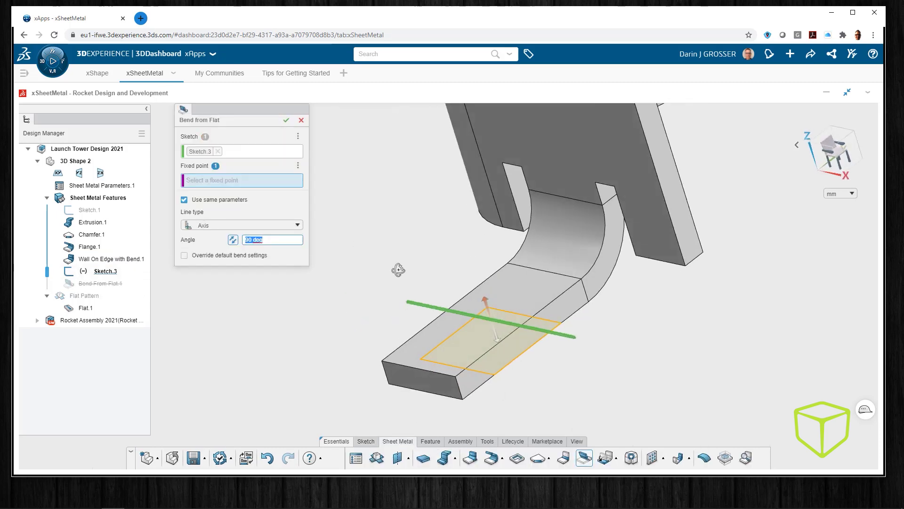
pyautogui.click(581, 279)
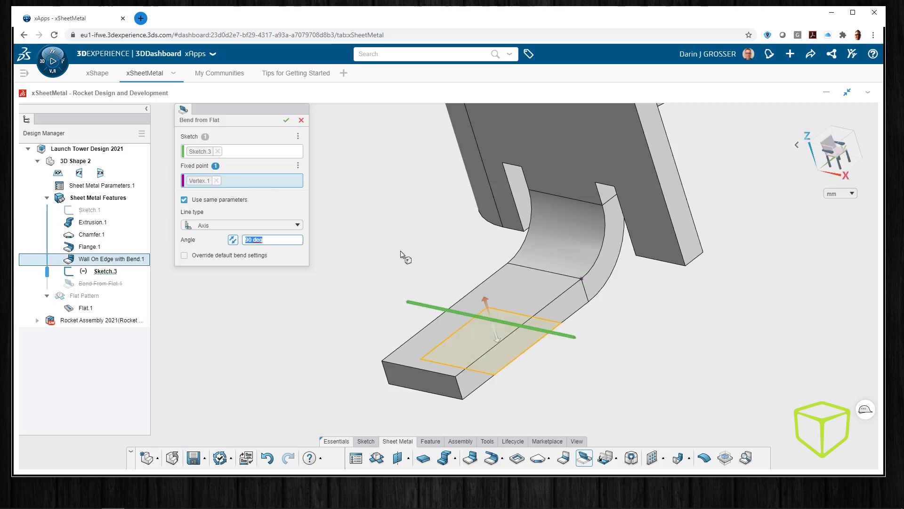
# Override the default bend settings with a 1 mm bend radius and accept the 90° upward bend
pyautogui.click(184, 256)
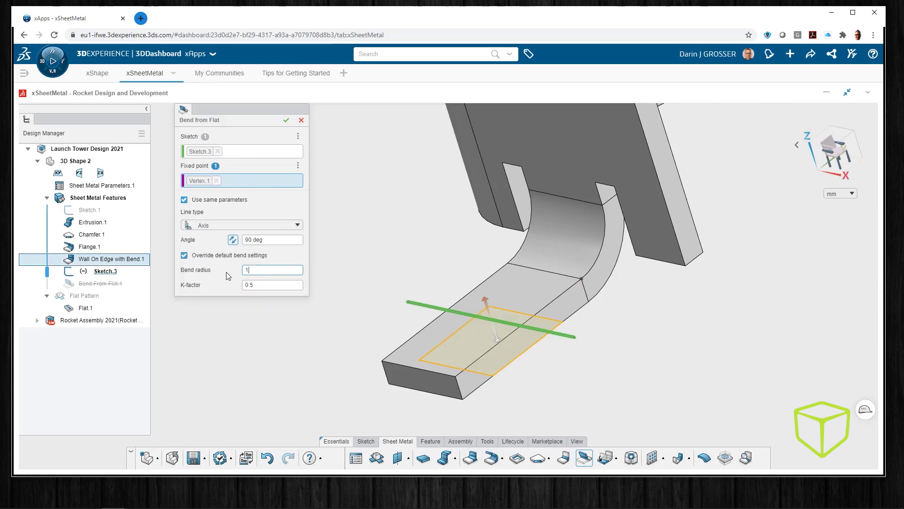
pyautogui.press('Return')
pyautogui.moveTo(368, 241); pyautogui.dragTo(442, 325, button='middle')
pyautogui.scroll(-2, 442, 325)
pyautogui.click(232, 240)
pyautogui.click(233, 240)
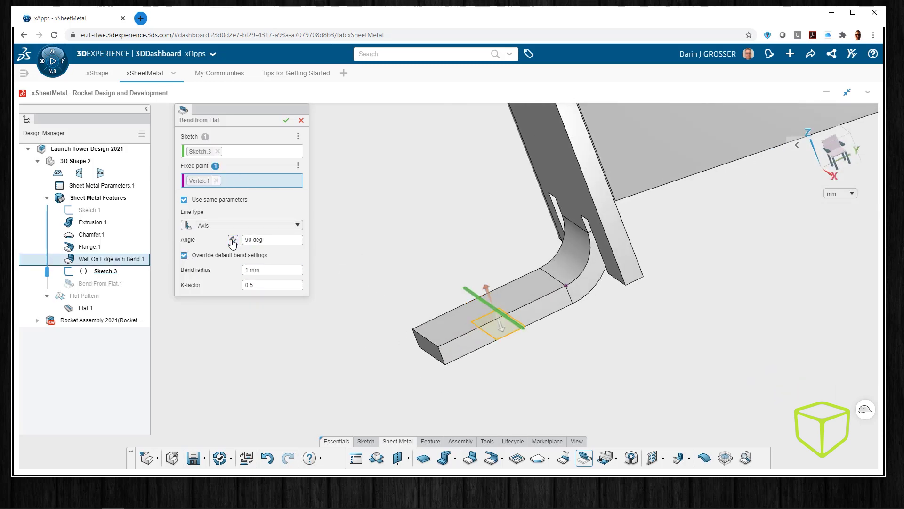
pyautogui.click(286, 120)
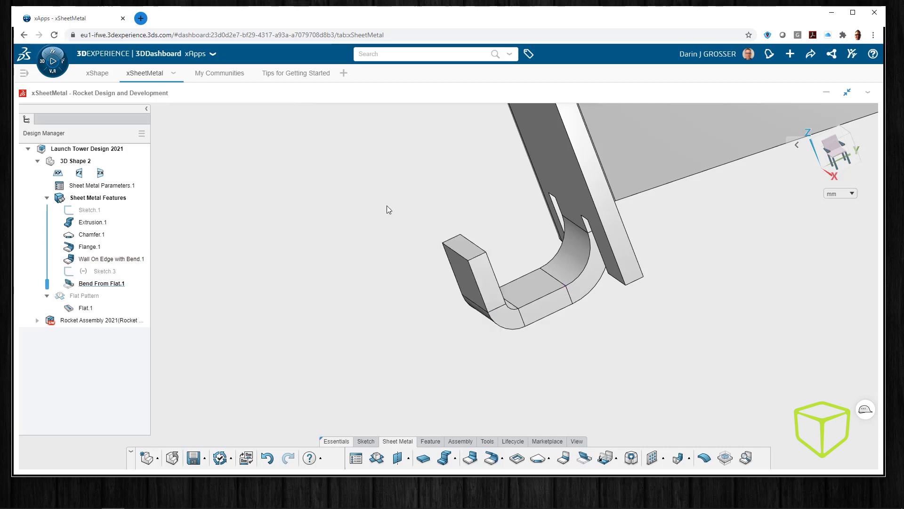
# Sketch a closed four-sided profile on the large triangular wall face, with its sloped side following the wall's slanted edge
pyautogui.moveTo(385, 208); pyautogui.dragTo(645, 182, button='middle')
pyautogui.scroll(-3, 643, 178)
pyautogui.moveTo(601, 202); pyautogui.dragTo(534, 324, button='middle')
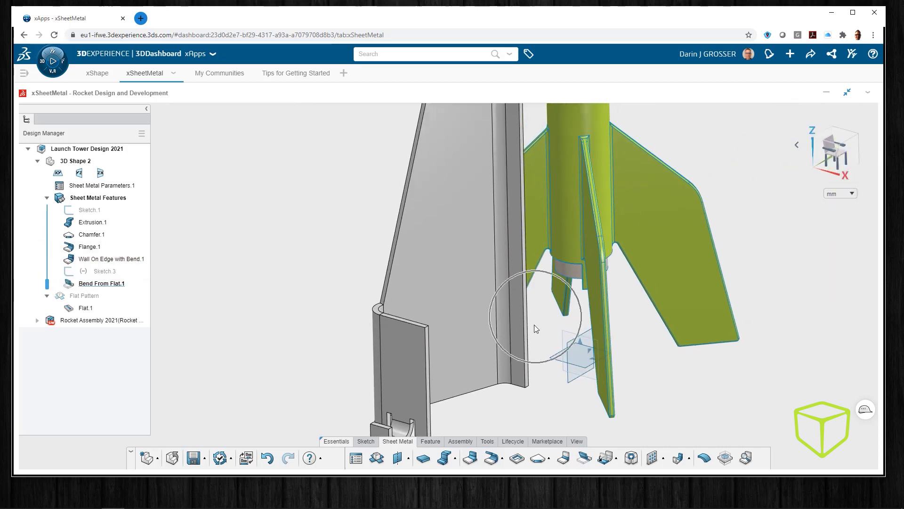
pyautogui.scroll(-3, 453, 219)
pyautogui.moveTo(610, 205); pyautogui.dragTo(578, 244, button='middle')
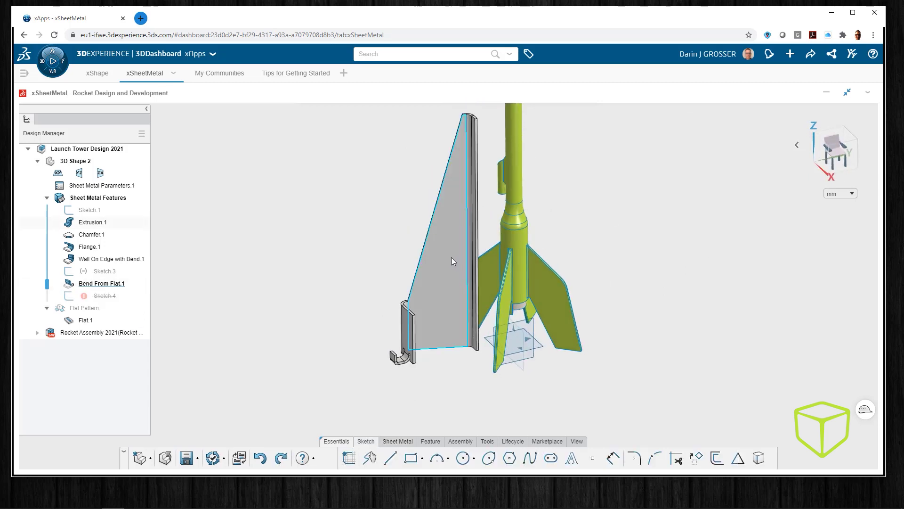
pyautogui.click(453, 262)
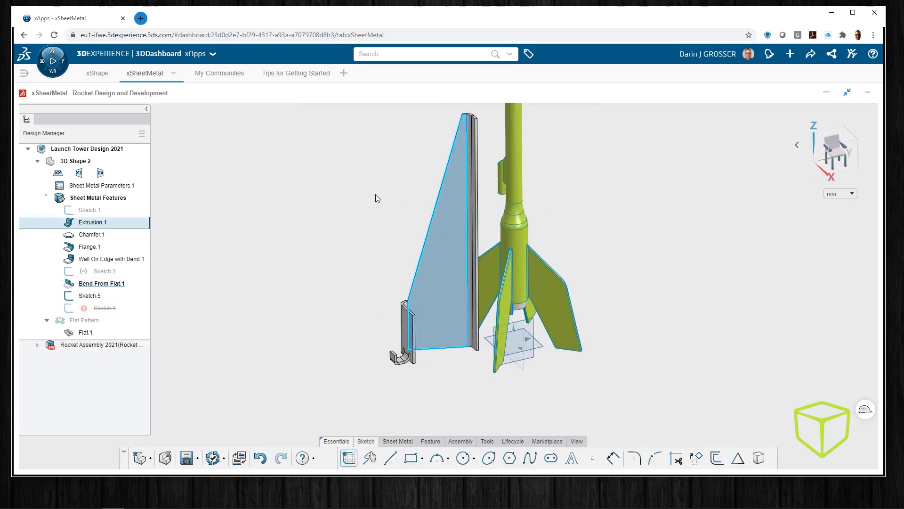
pyautogui.click(390, 458)
pyautogui.click(454, 203)
pyautogui.click(420, 334)
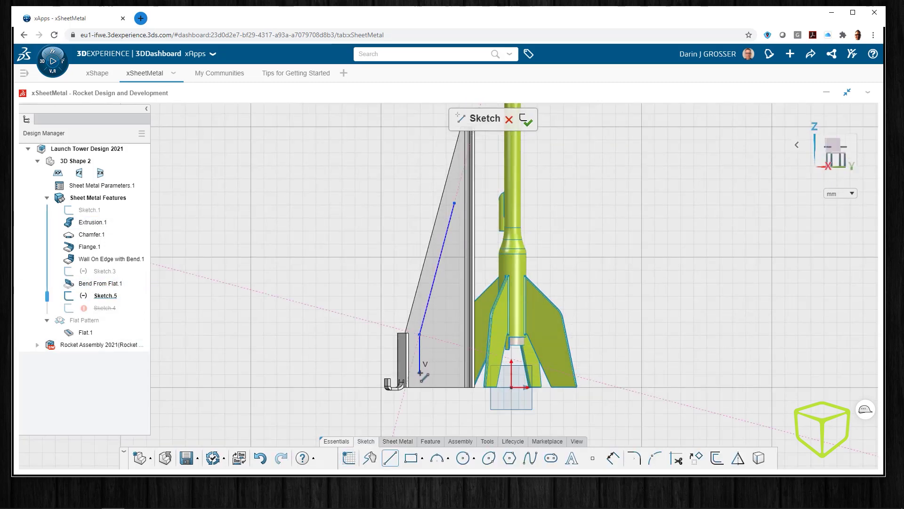
pyautogui.click(419, 372)
pyautogui.click(454, 372)
pyautogui.click(454, 203)
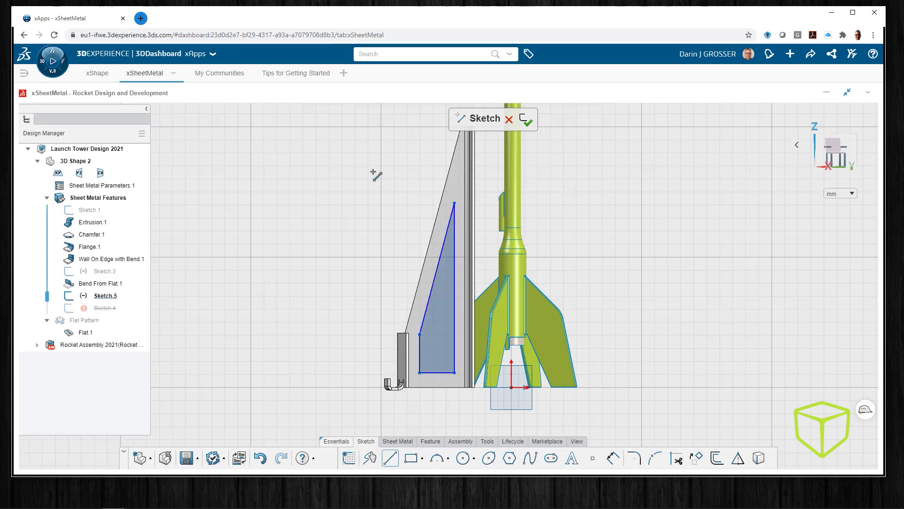
pyautogui.rightClick(349, 196)
pyautogui.click(525, 120)
# Cut the four-sided sketch profile through the large wall with a standard Cutout
pyautogui.click(399, 442)
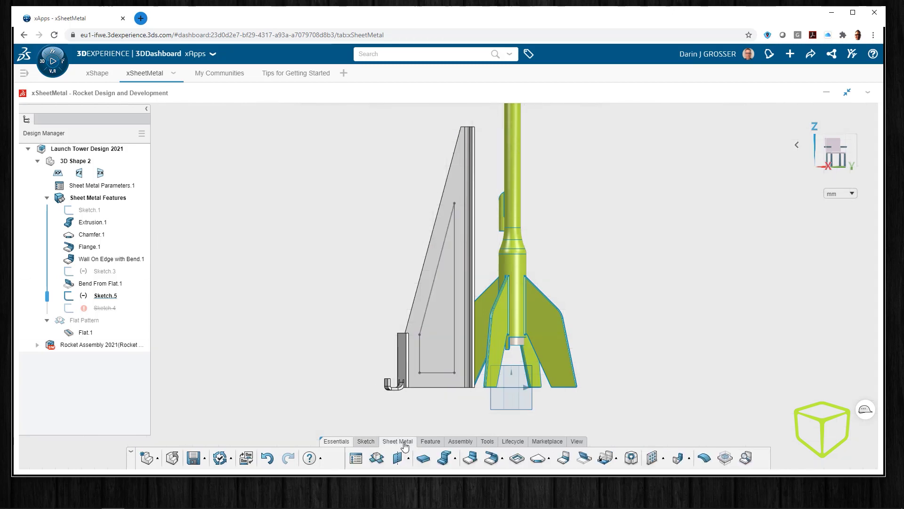
pyautogui.click(517, 457)
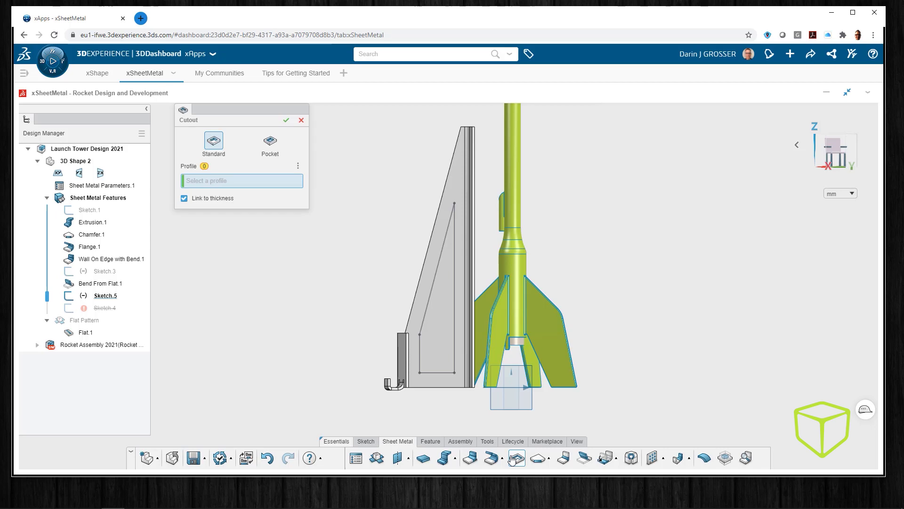
pyautogui.click(443, 373)
pyautogui.moveTo(295, 254); pyautogui.dragTo(359, 330, button='middle')
pyautogui.click(286, 120)
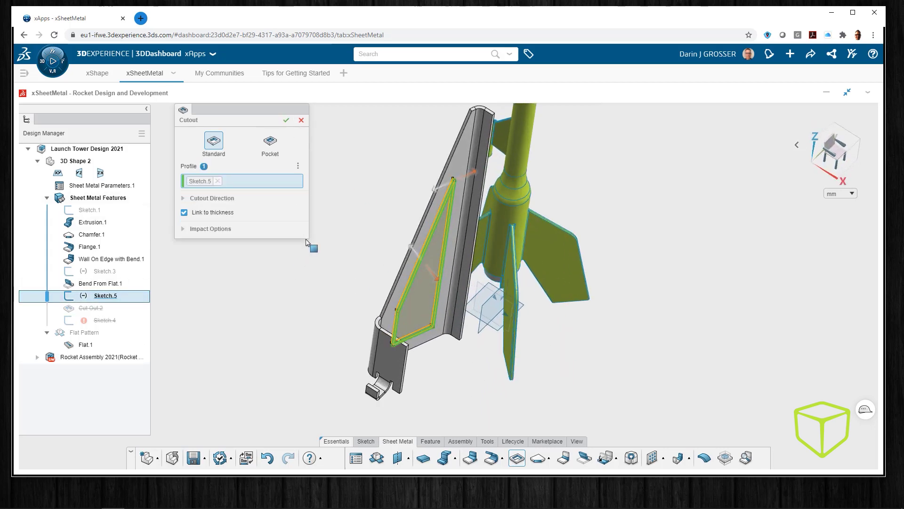
# Mirror the whole tower body about the narrow end face along the vertical flange nearest the rocket
pyautogui.moveTo(329, 275); pyautogui.dragTo(318, 253, button='middle')
pyautogui.scroll(1, 318, 253)
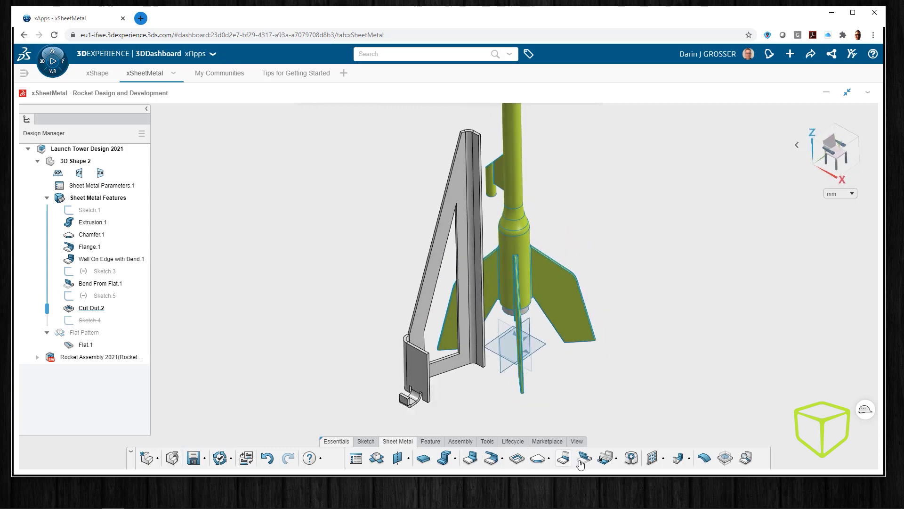
pyautogui.click(692, 460)
pyautogui.click(697, 423)
pyautogui.click(211, 182)
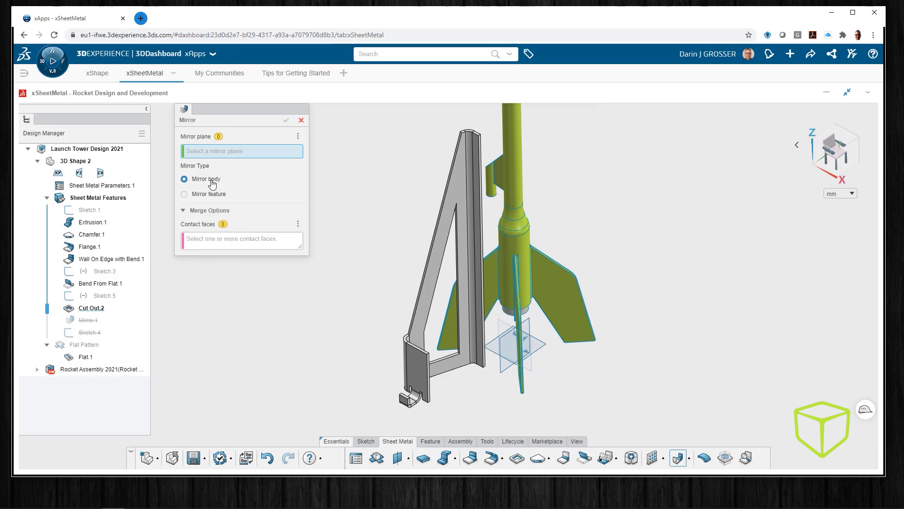
pyautogui.scroll(-3, 479, 160)
pyautogui.click(483, 143)
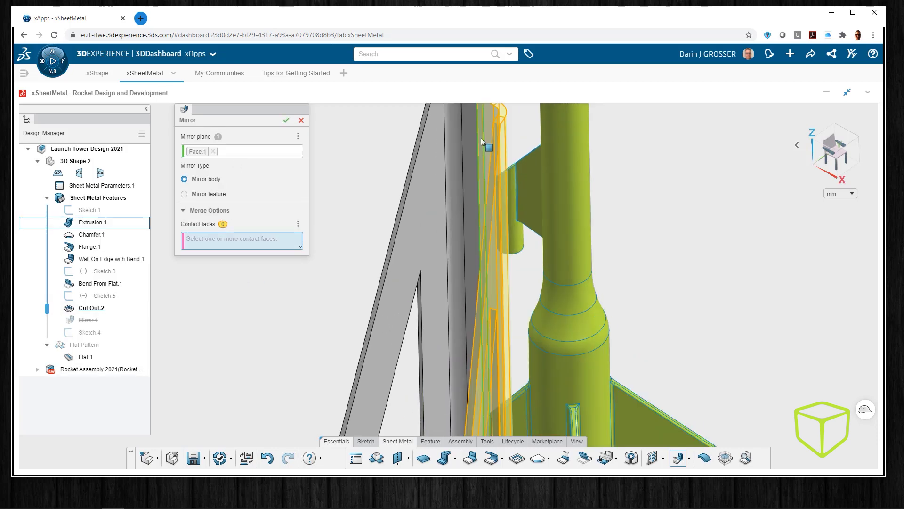
pyautogui.scroll(-5, 451, 161)
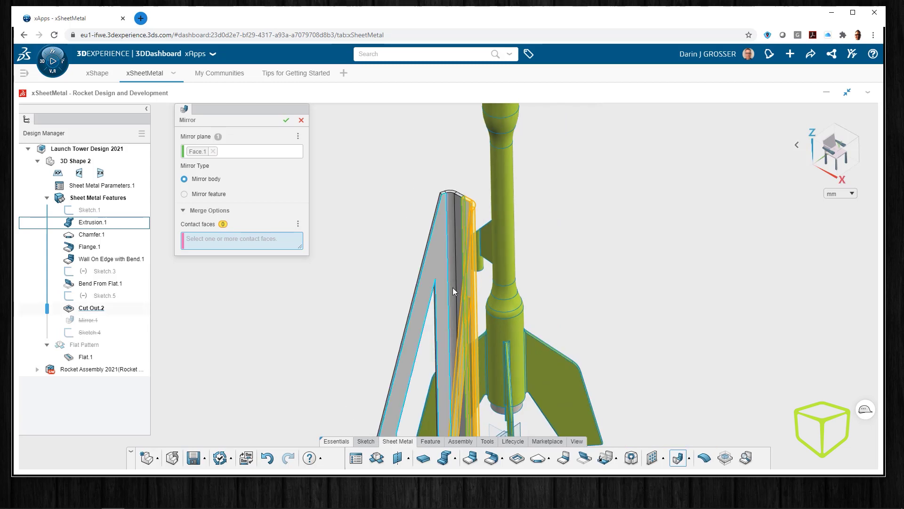
pyautogui.click(286, 121)
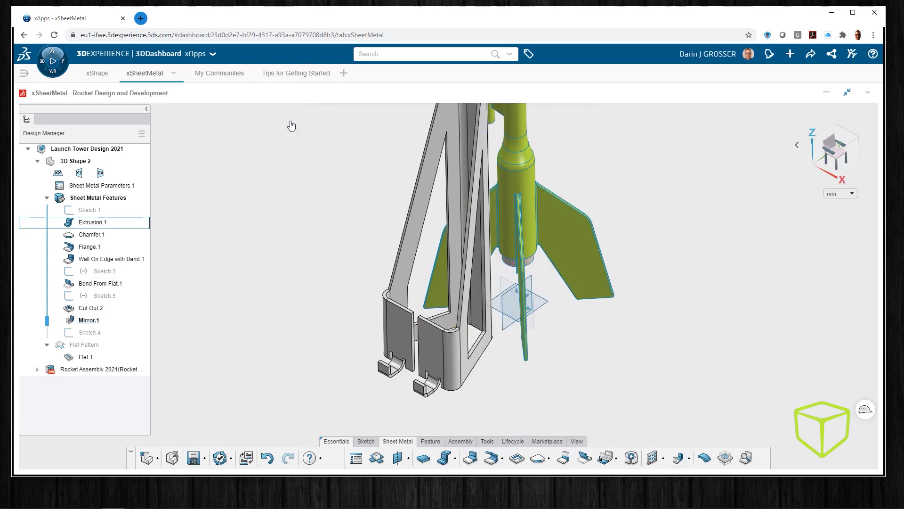
# Unfold the mirrored tower into its flat pattern, keeping the triangular wall face as reference
pyautogui.scroll(-3, 456, 184)
pyautogui.click(449, 189)
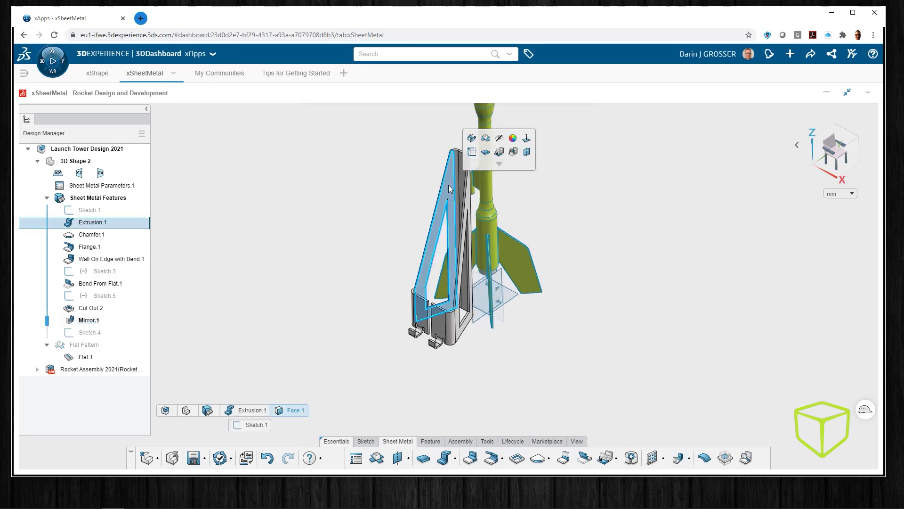
pyautogui.click(485, 142)
pyautogui.moveTo(411, 188); pyautogui.dragTo(448, 204, button='middle')
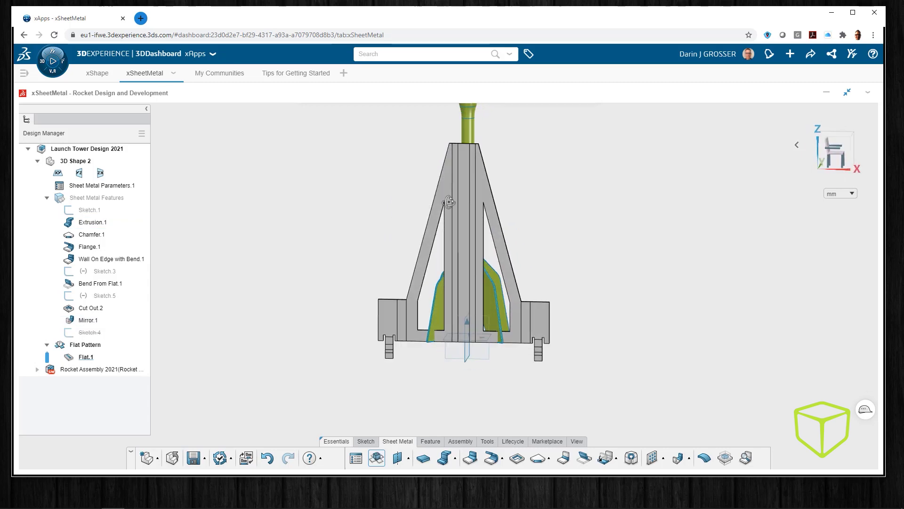
pyautogui.scroll(2, 437, 193)
pyautogui.scroll(1, 337, 197)
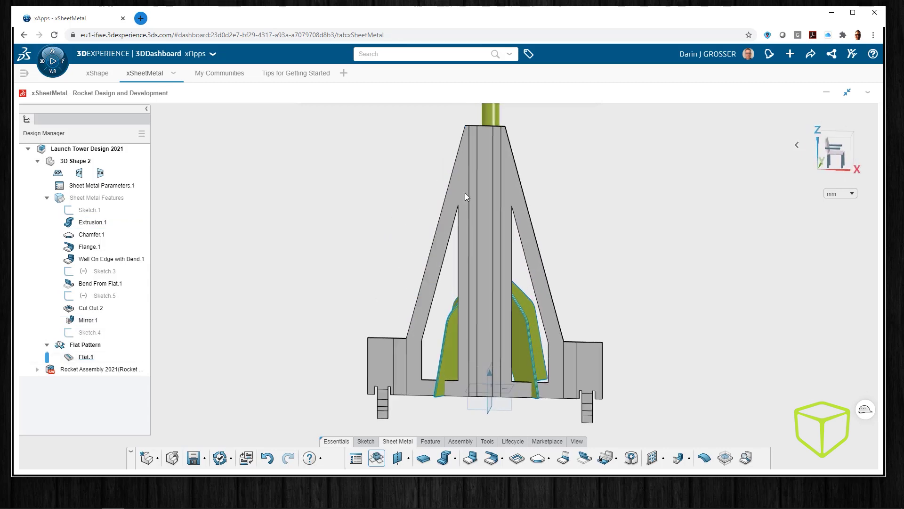
# Export the flat pattern as a DXF file saved on disk
pyautogui.click(91, 345)
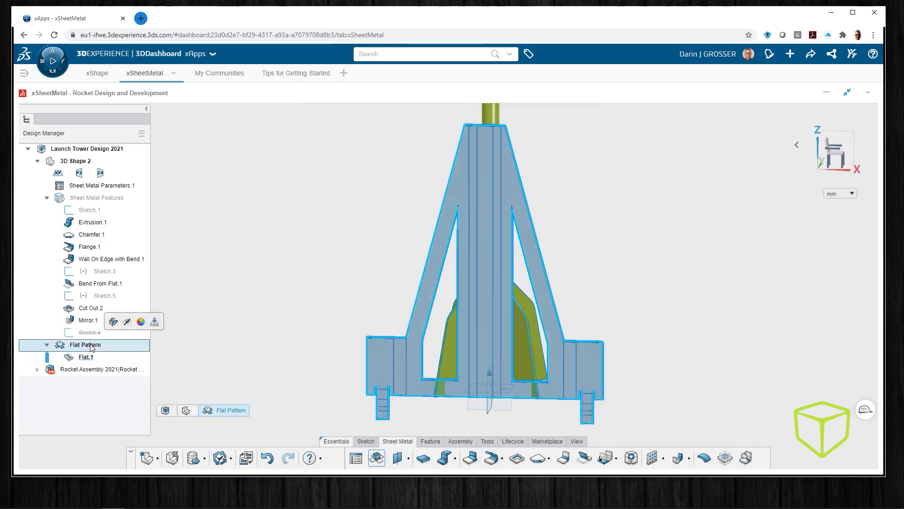
pyautogui.click(154, 323)
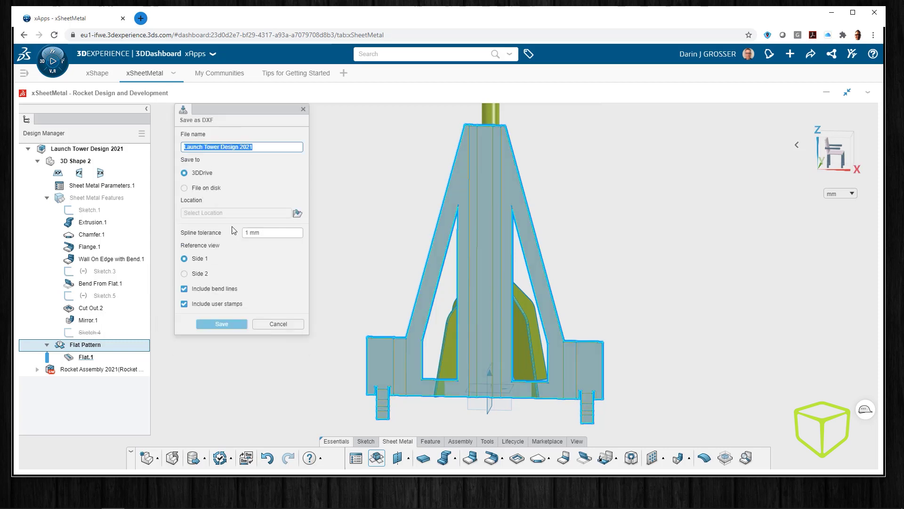
pyautogui.click(203, 190)
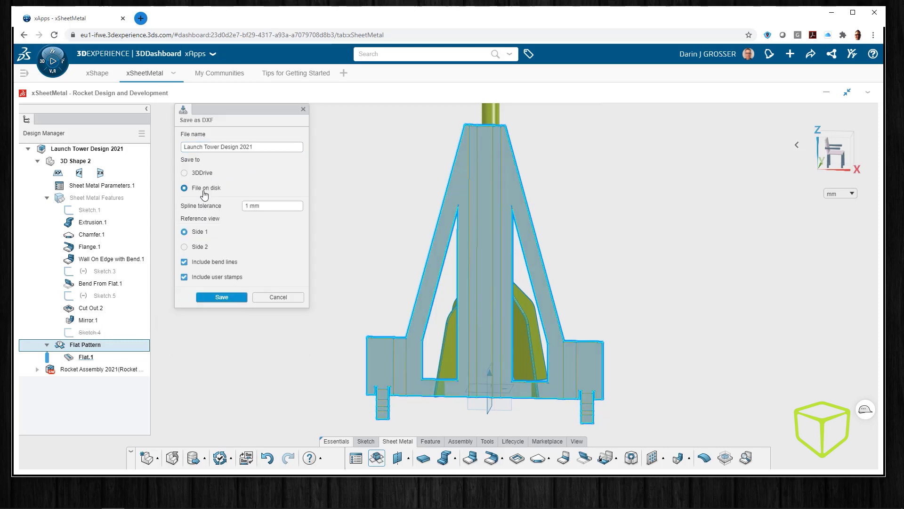
pyautogui.click(222, 297)
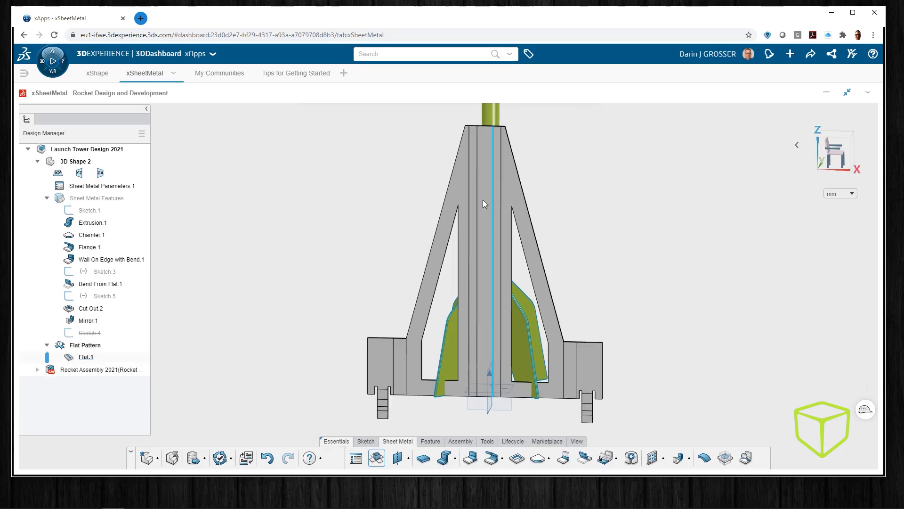
# Switch the tower from its flat pattern back to the folded state
pyautogui.click(490, 188)
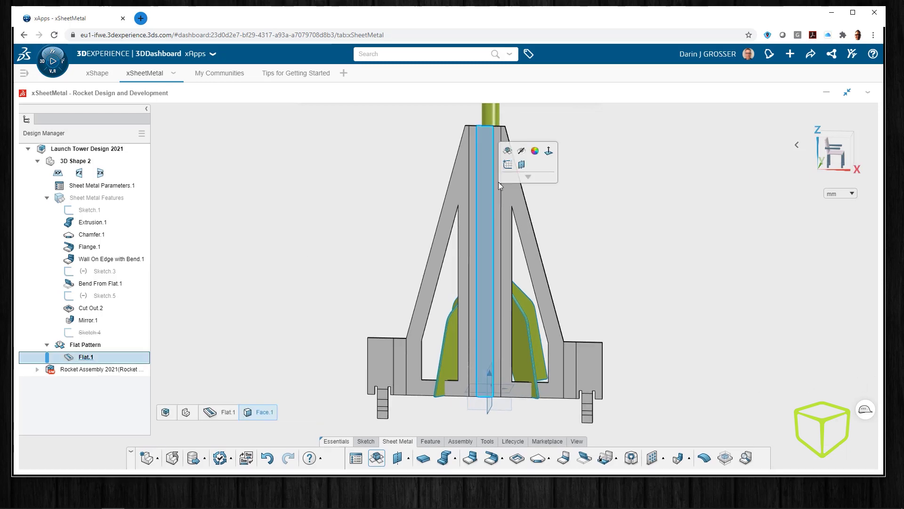
pyautogui.click(630, 200)
pyautogui.moveTo(589, 243)
pyautogui.mouseDown(button='middle')
pyautogui.moveTo(556, 377)
pyautogui.moveTo(564, 383)
pyautogui.mouseUp(button='middle')
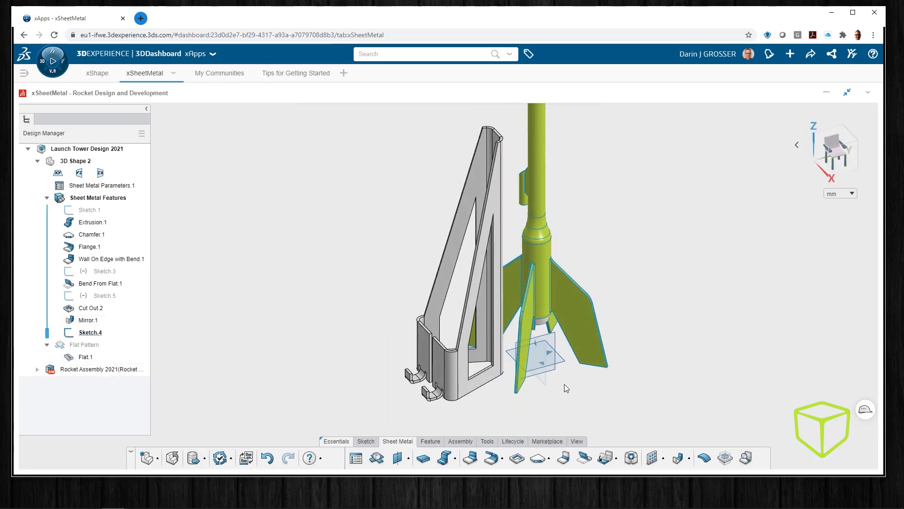
# Save the launch tower design with the complete rocket and tower in view
pyautogui.scroll(-2, 592, 336)
pyautogui.keyDown('ctrl'); pyautogui.moveTo(636, 255); pyautogui.dragTo(587, 313, button='middle'); pyautogui.keyUp('ctrl')
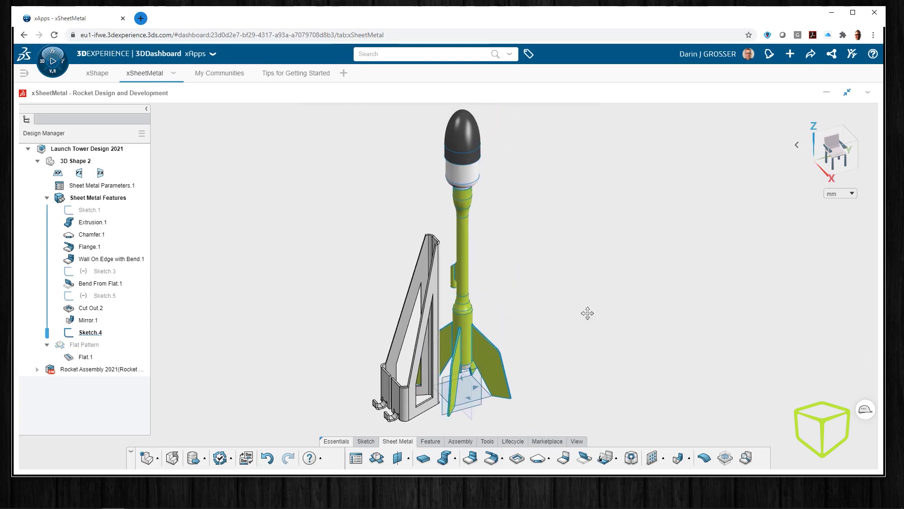
pyautogui.click(204, 458)
pyautogui.click(207, 402)
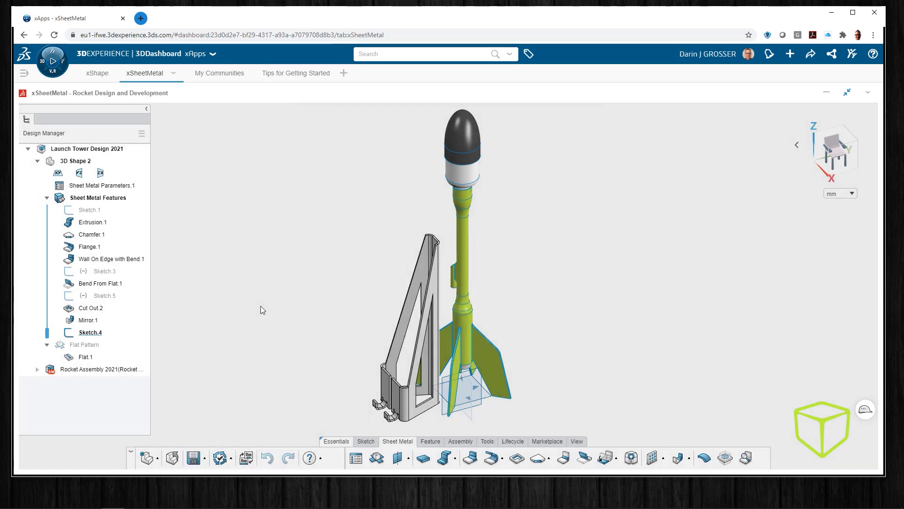
# Switch to the Rocket Project page of My First Dashboard and maximize the 3DPlay view of Launch Tower Design 2021
pyautogui.click(24, 73)
pyautogui.click(160, 194)
pyautogui.click(354, 73)
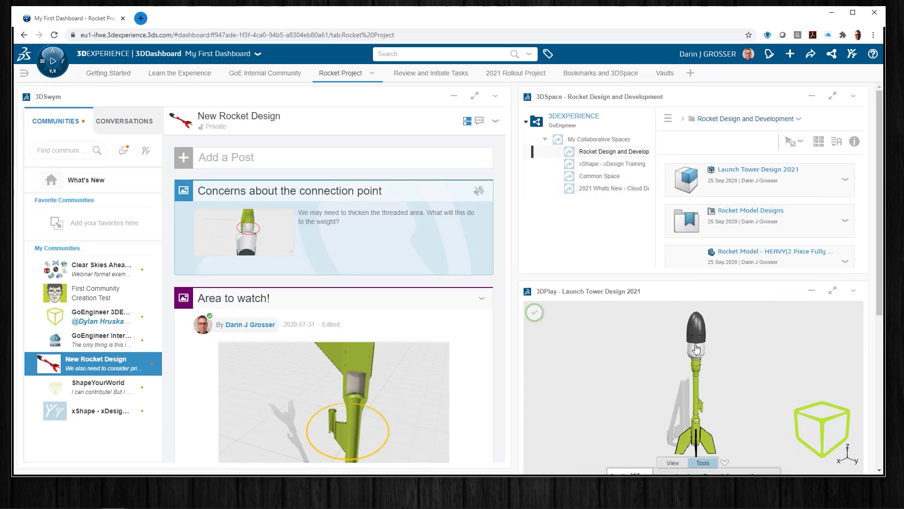
pyautogui.click(833, 290)
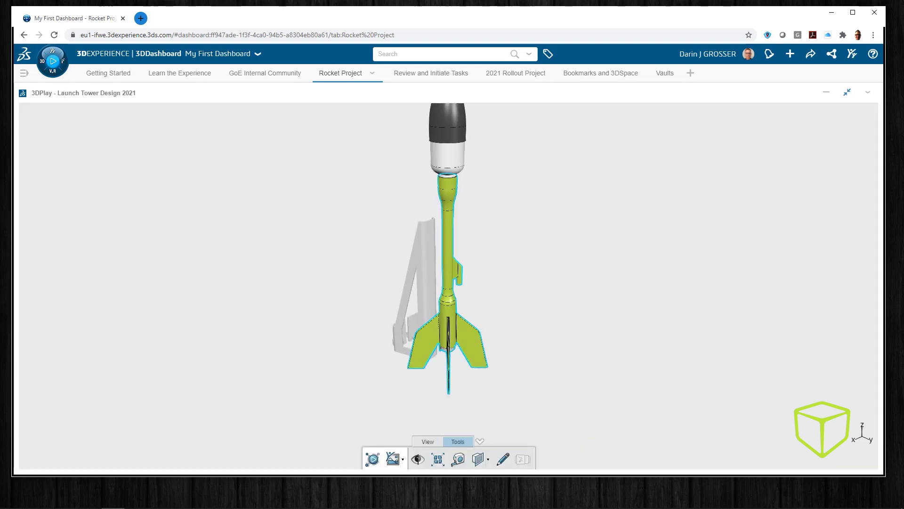
# Circle in red the area where the tower's top meets the rocket's launch tube
pyautogui.moveTo(453, 322); pyautogui.dragTo(567, 337)
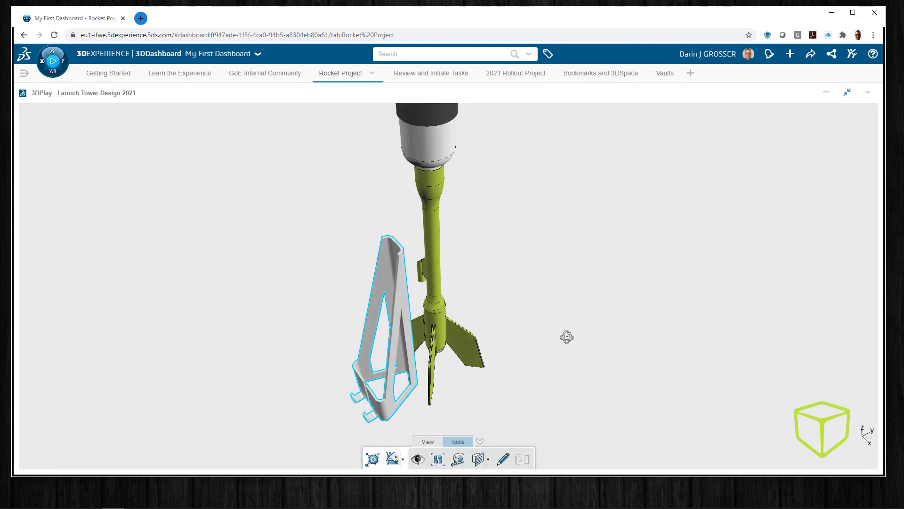
pyautogui.click(503, 459)
pyautogui.moveTo(454, 262); pyautogui.dragTo(456, 260)
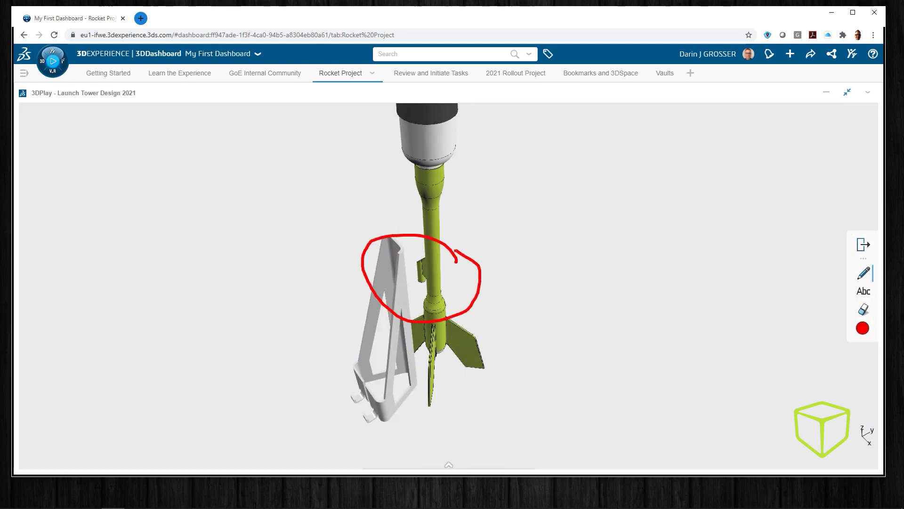
# Add the text note "New tower clears the launch tube" beside the red circle and leave the markup mode
pyautogui.click(865, 295)
pyautogui.moveTo(408, 334); pyautogui.dragTo(510, 209)
pyautogui.click(498, 221)
pyautogui.write('New ')
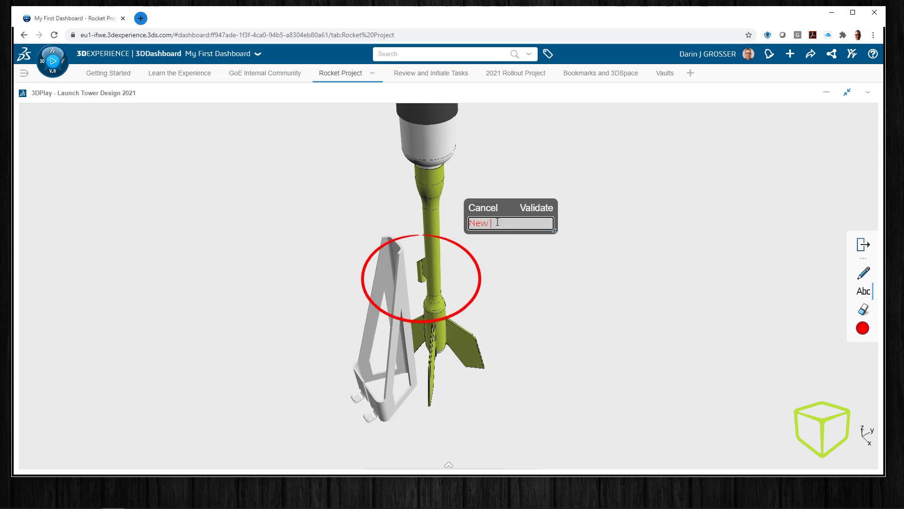
pyautogui.write('tower clears the launch tube')
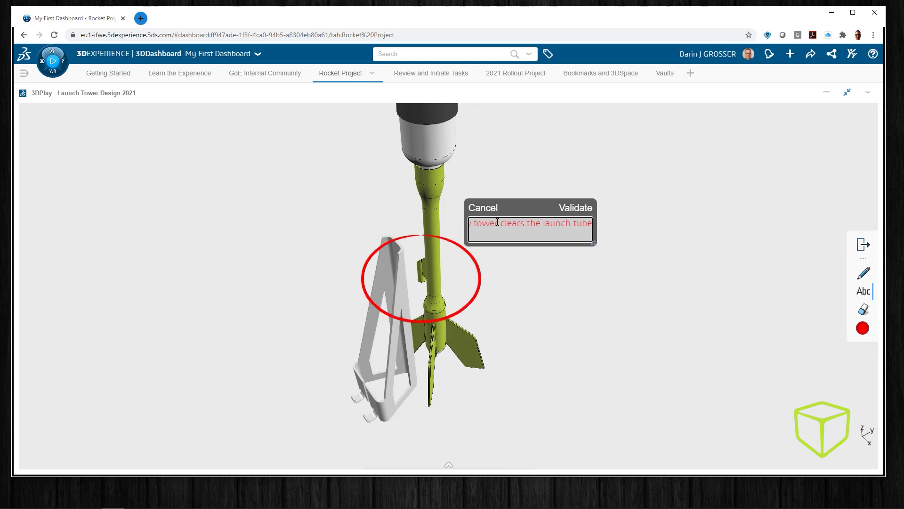
pyautogui.click(578, 210)
pyautogui.click(866, 250)
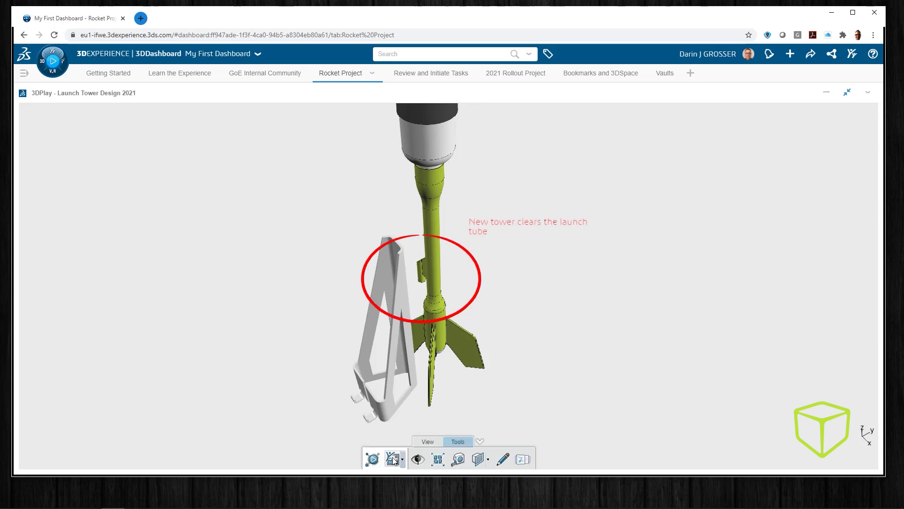
# Start publishing the annotated image as media to GoEngineer's New Rocket Design community
pyautogui.click(393, 459)
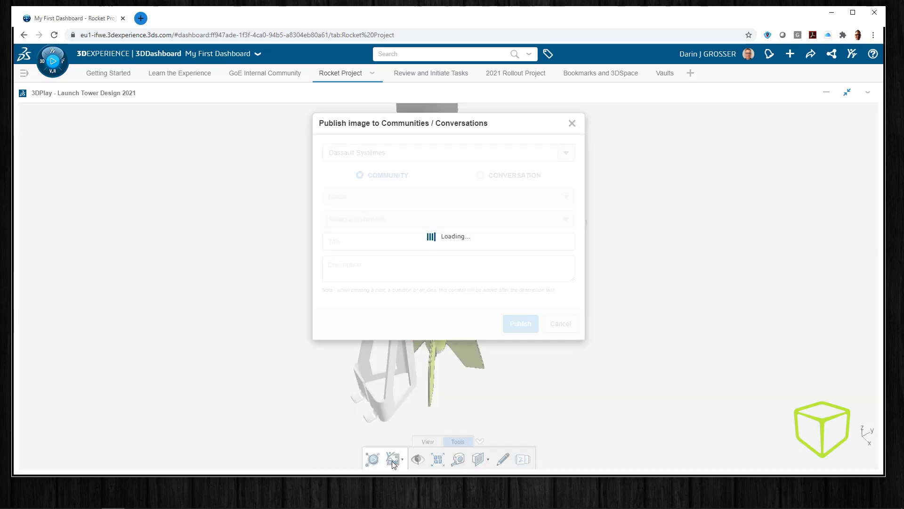
pyautogui.click(567, 153)
pyautogui.click(374, 210)
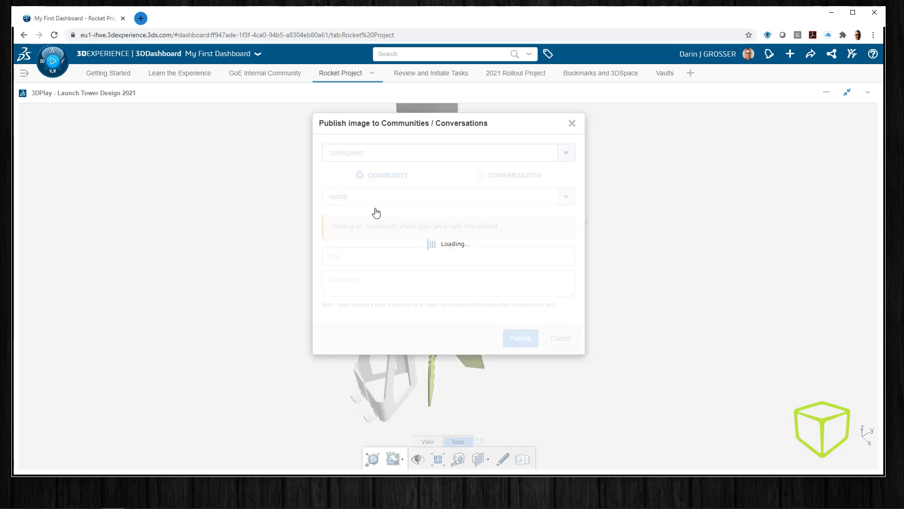
pyautogui.click(566, 219)
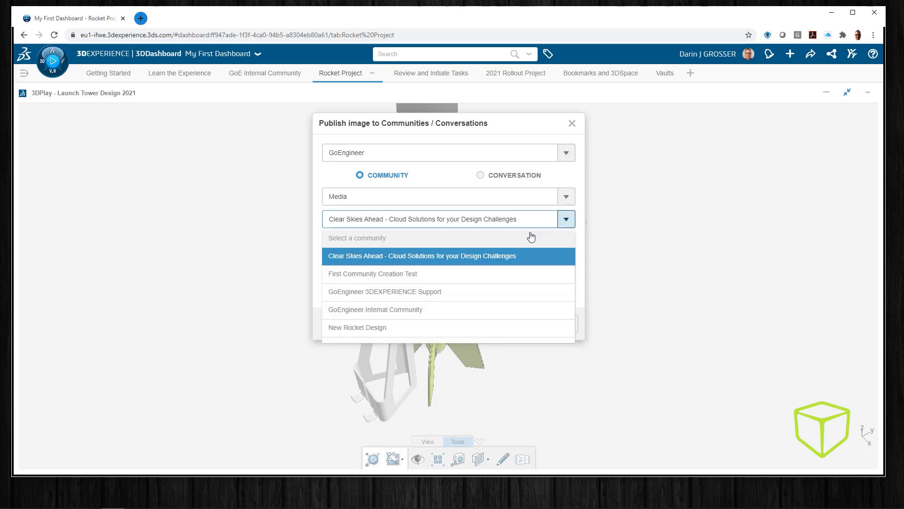
pyautogui.click(411, 327)
# Title the post "Launch Tower Design", describe it as "Sheet Metal Tower and Strongback", and publish it
pyautogui.click(411, 242)
pyautogui.write('Lauch T')
pyautogui.write('Sheet Metal Tower and Strongback')
pyautogui.click(521, 324)
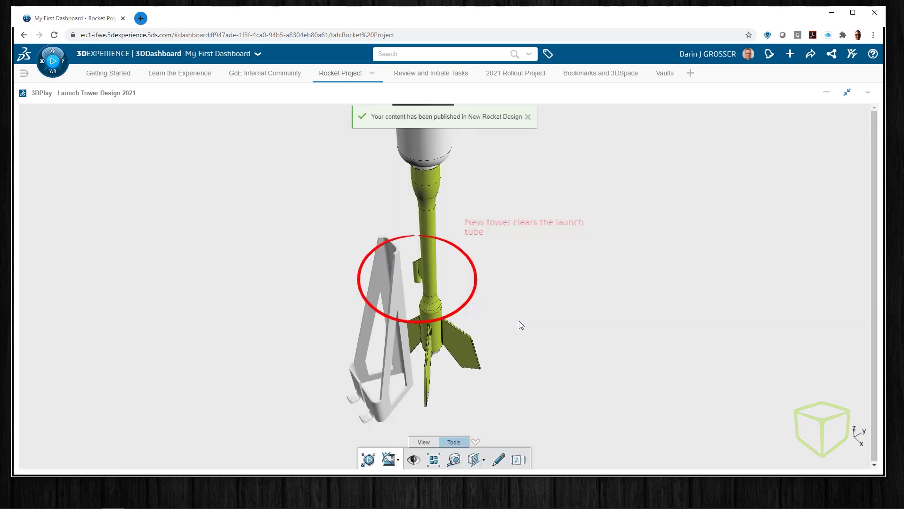
# Restore the dashboard layout, refresh the 3DSwym feed, and check the Launch Tower Design post in the community
pyautogui.click(847, 92)
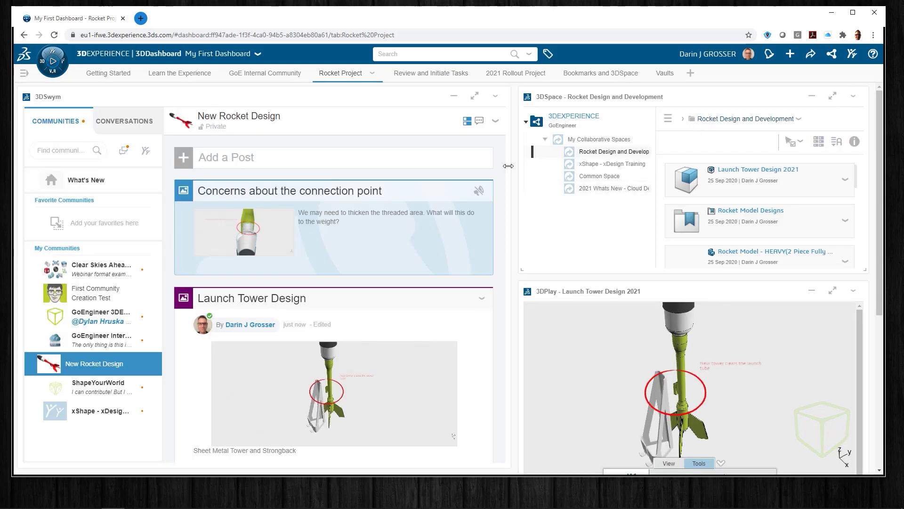
pyautogui.click(496, 96)
pyautogui.click(468, 174)
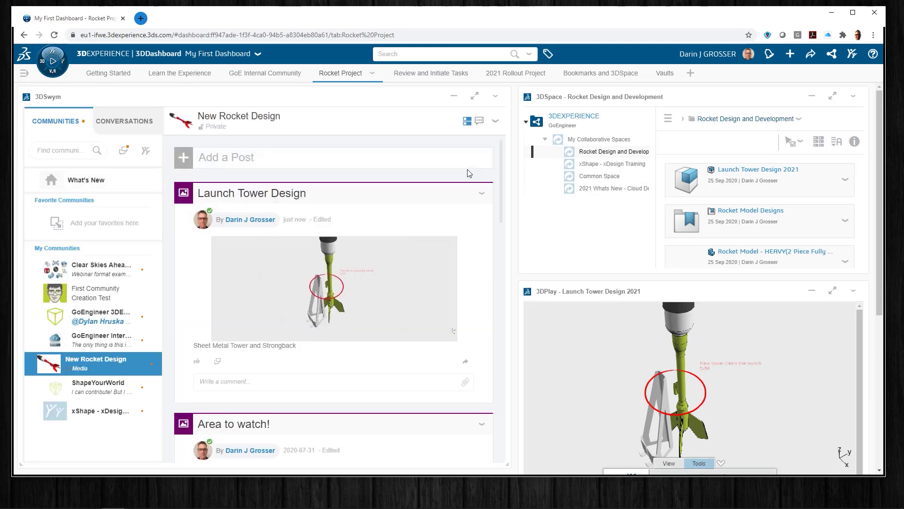
pyautogui.scroll(-1, 455, 333)
pyautogui.scroll(-1, 455, 333)
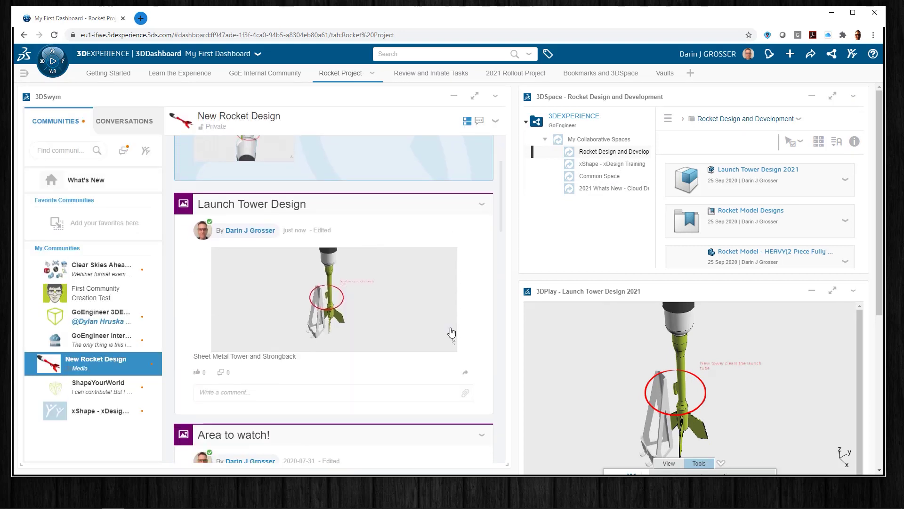